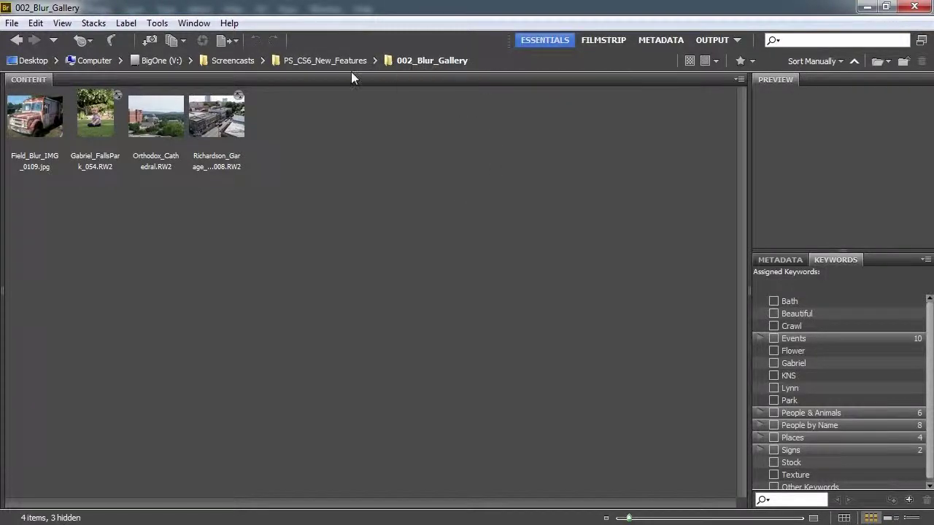
# Preview the truck photo Field_Blur_IMG_0109.jpg from the 002_Blur_Gallery folder in Bridge
pyautogui.click(32, 127)
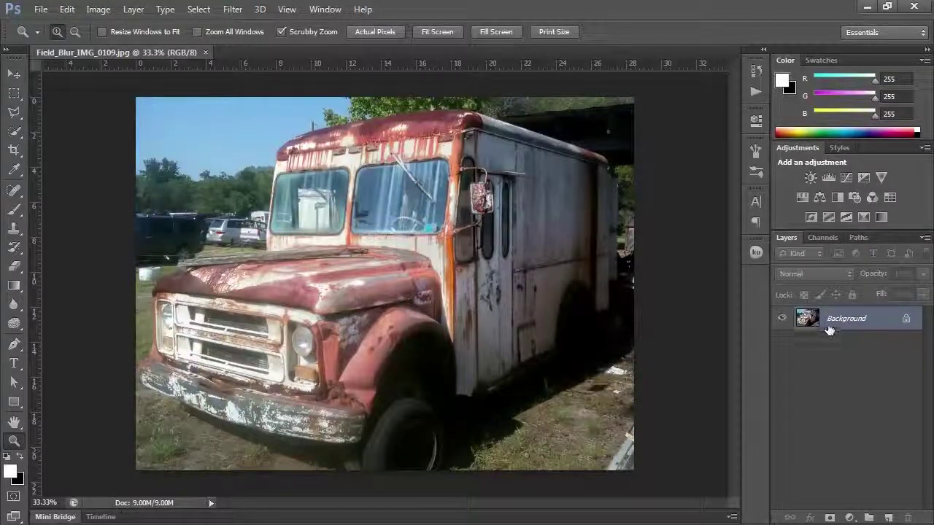
# Duplicate the Background layer and rename the copy 'Blur'
pyautogui.moveTo(829, 324); pyautogui.dragTo(888, 517)
pyautogui.doubleClick(861, 318)
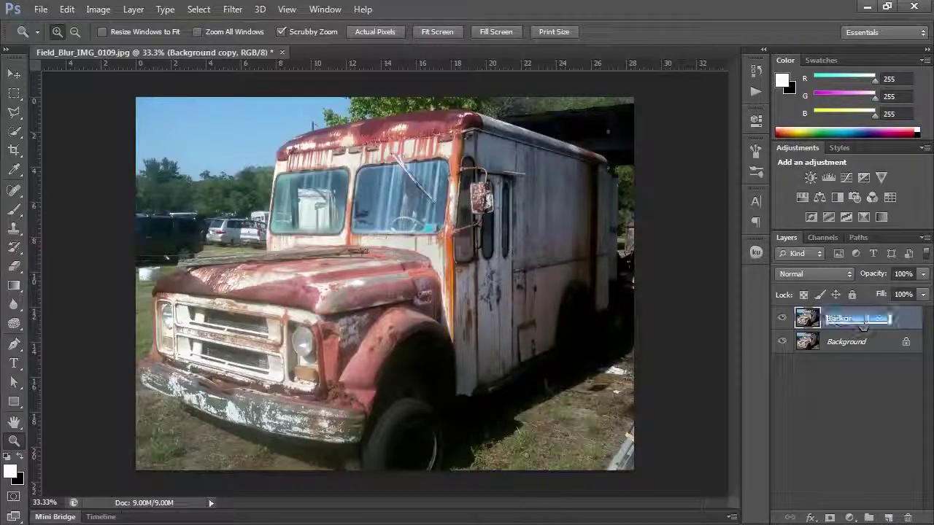
pyautogui.write('Blur')
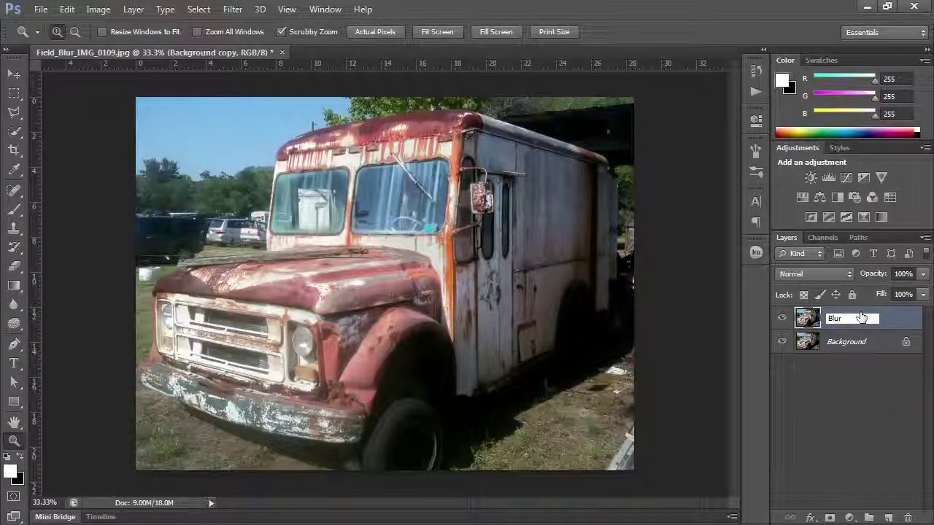
pyautogui.press('Return')
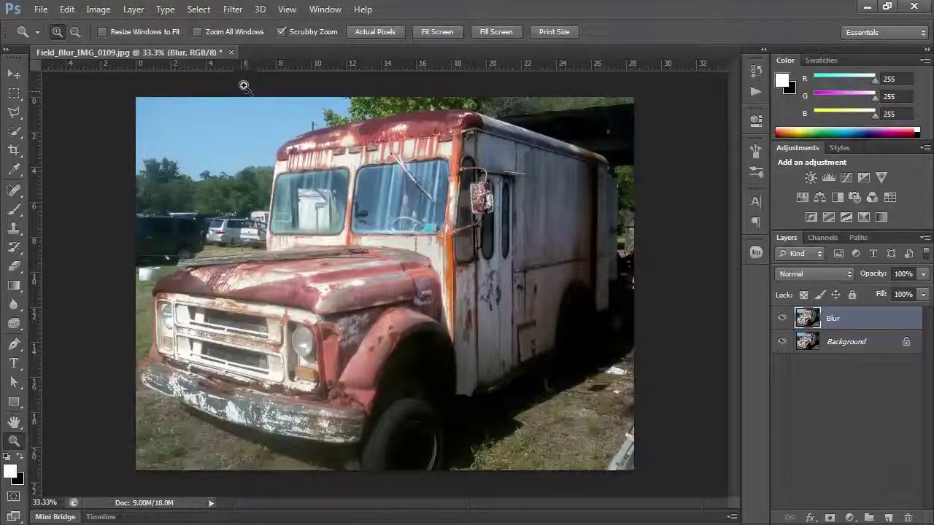
# Open Filter > Blur > Field Blur on the truck photo
pyautogui.click(234, 10)
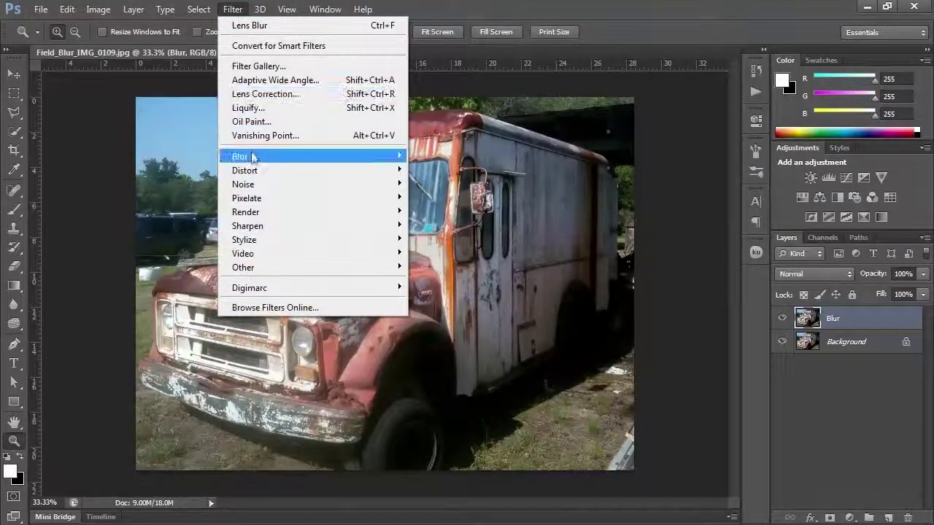
pyautogui.moveTo(251, 157)
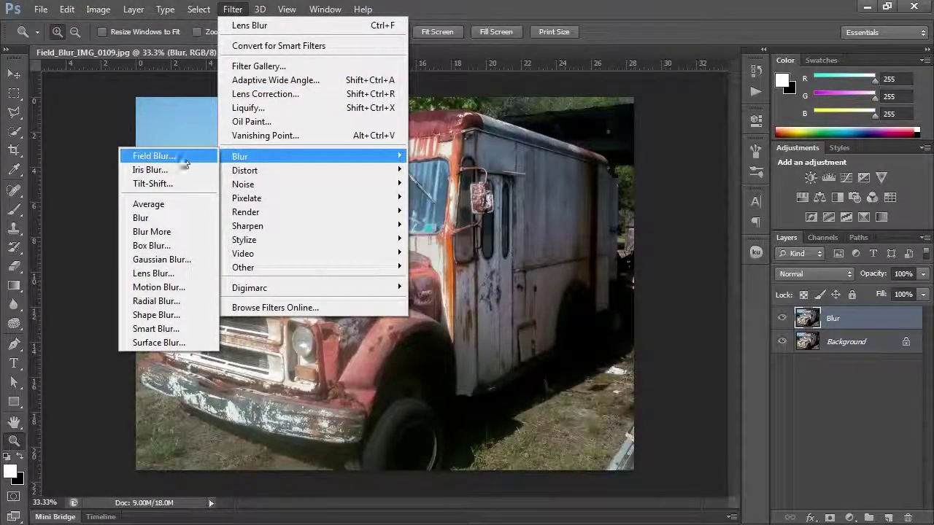
pyautogui.click(162, 158)
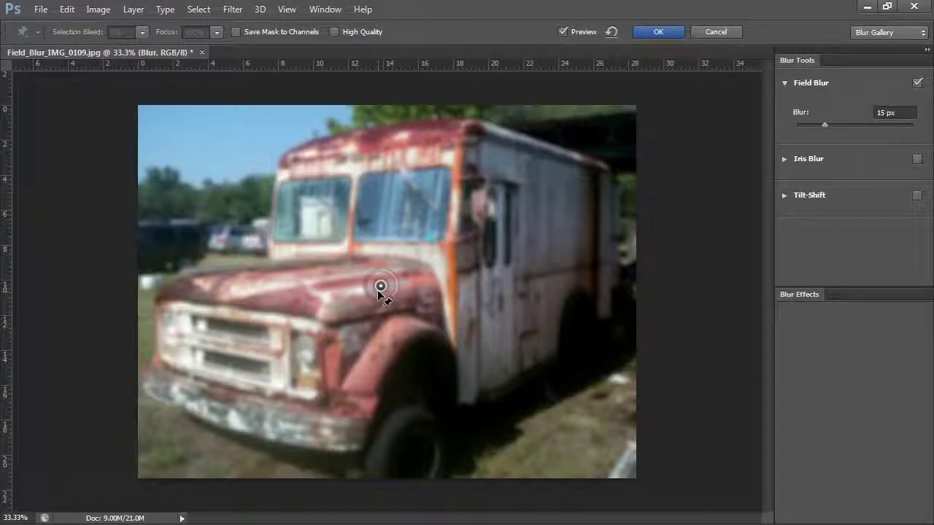
# Set the first pin's blur to 0 px and place it on the truck hood
pyautogui.moveTo(383, 293); pyautogui.dragTo(319, 267)
pyautogui.moveTo(264, 240); pyautogui.dragTo(211, 210)
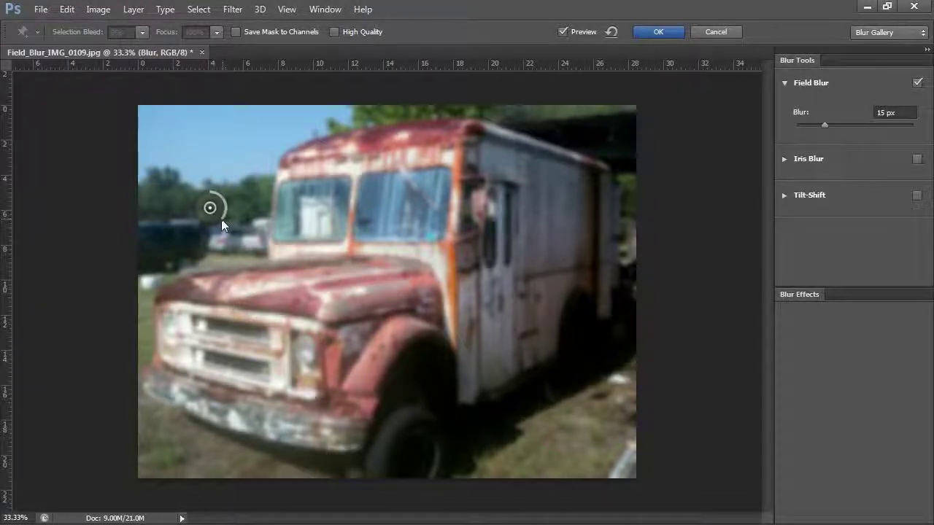
pyautogui.moveTo(222, 217); pyautogui.dragTo(211, 192)
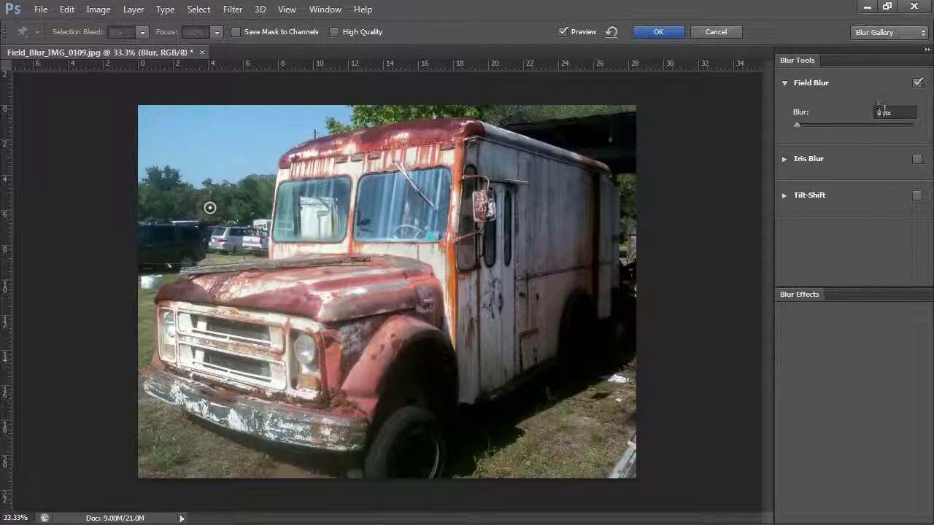
pyautogui.click(882, 111)
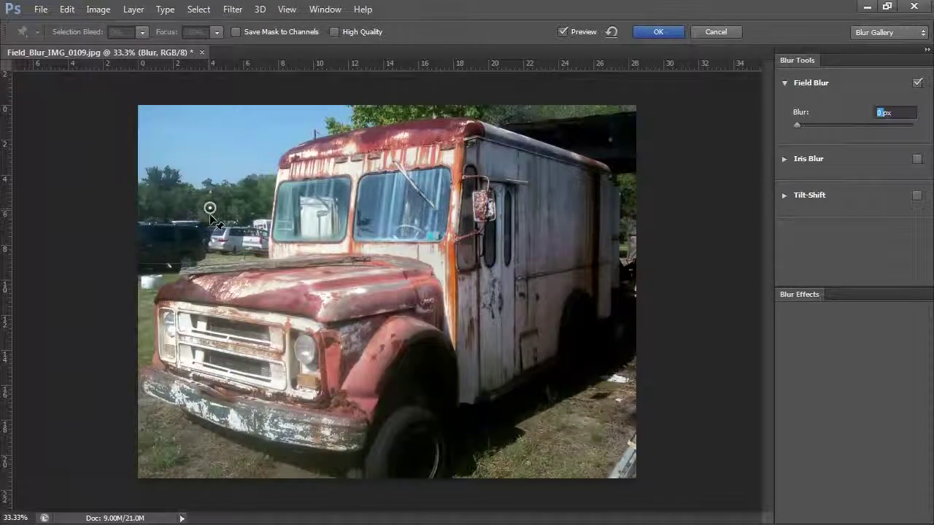
pyautogui.moveTo(211, 216); pyautogui.dragTo(327, 304)
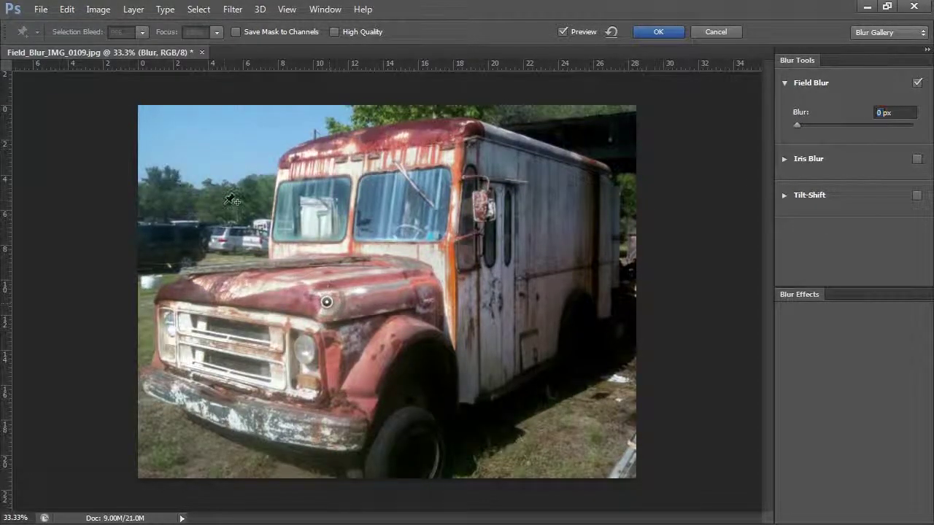
# Add blur pins on the trees, rear top corner and ground, the last at about 17 px
pyautogui.click(191, 178)
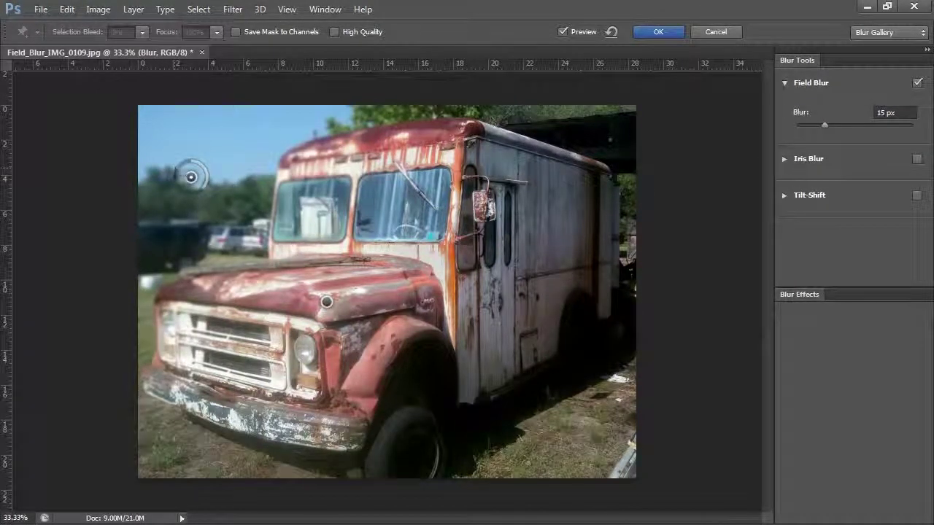
pyautogui.click(613, 151)
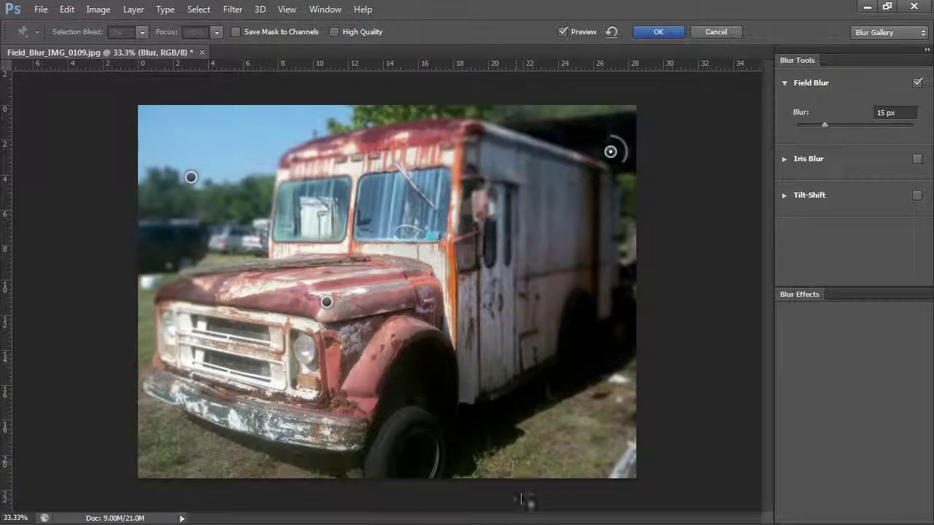
pyautogui.click(519, 447)
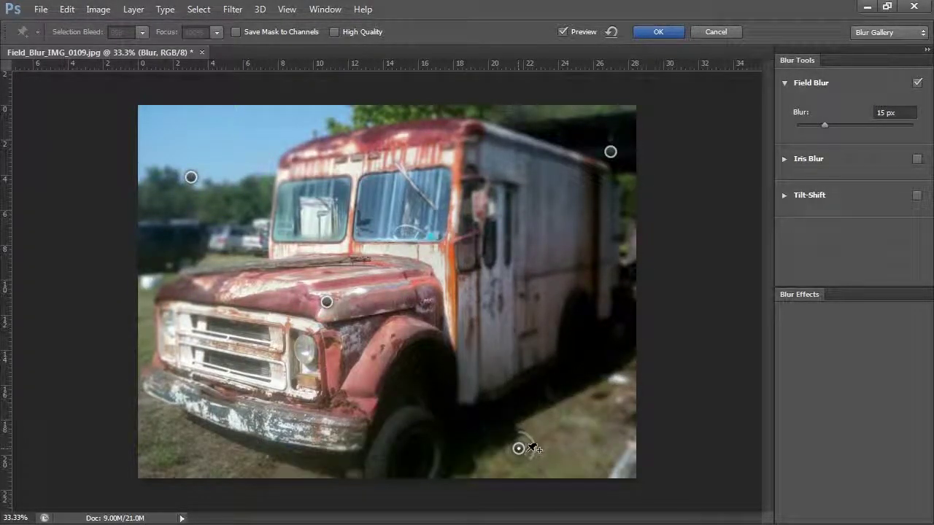
pyautogui.moveTo(532, 463)
pyautogui.mouseDown()
pyautogui.moveTo(511, 462)
pyautogui.moveTo(535, 461)
pyautogui.mouseUp()
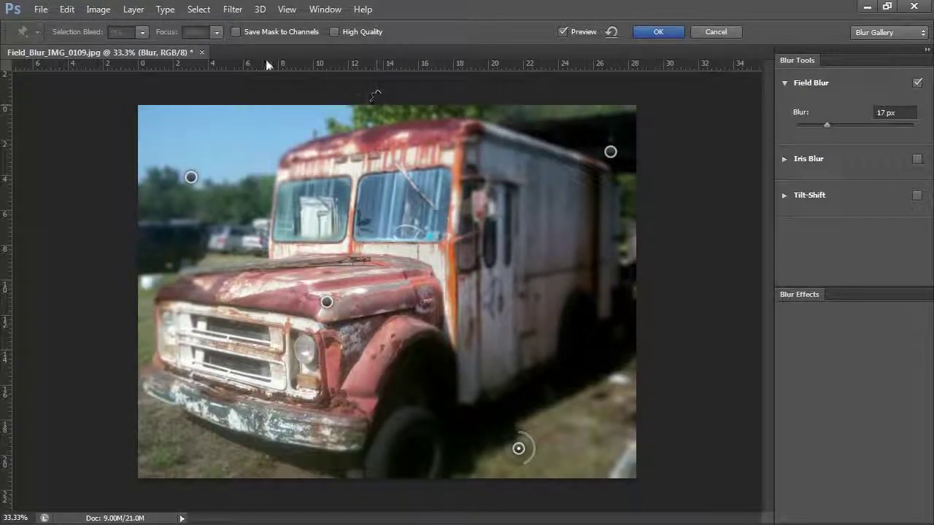
# Enable Save Mask to Channels, nudge the hood pin slightly lower, and apply the Field Blur
pyautogui.click(236, 32)
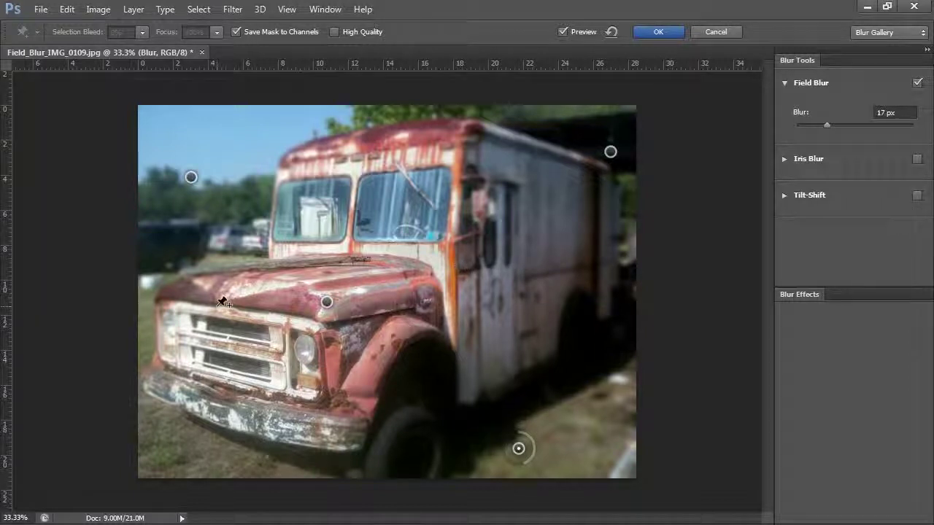
pyautogui.click(328, 303)
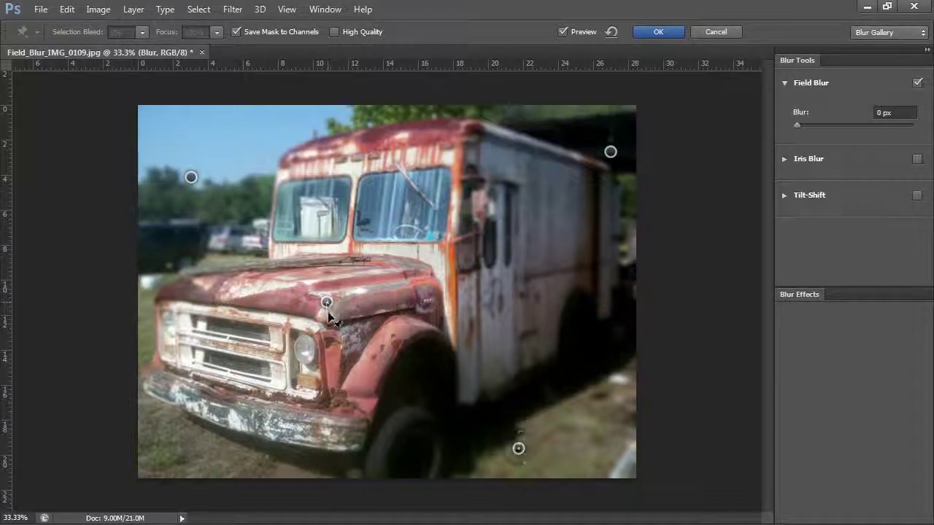
pyautogui.moveTo(328, 305); pyautogui.dragTo(329, 318)
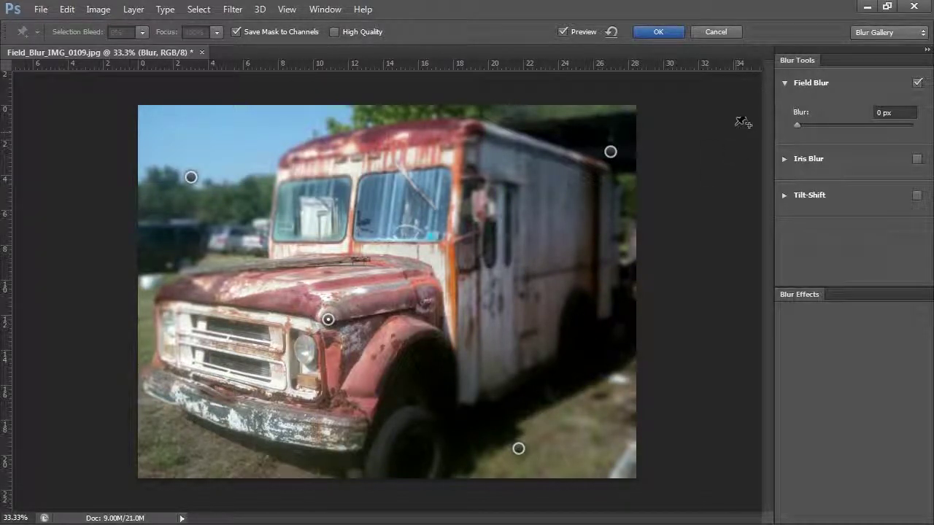
pyautogui.click(653, 34)
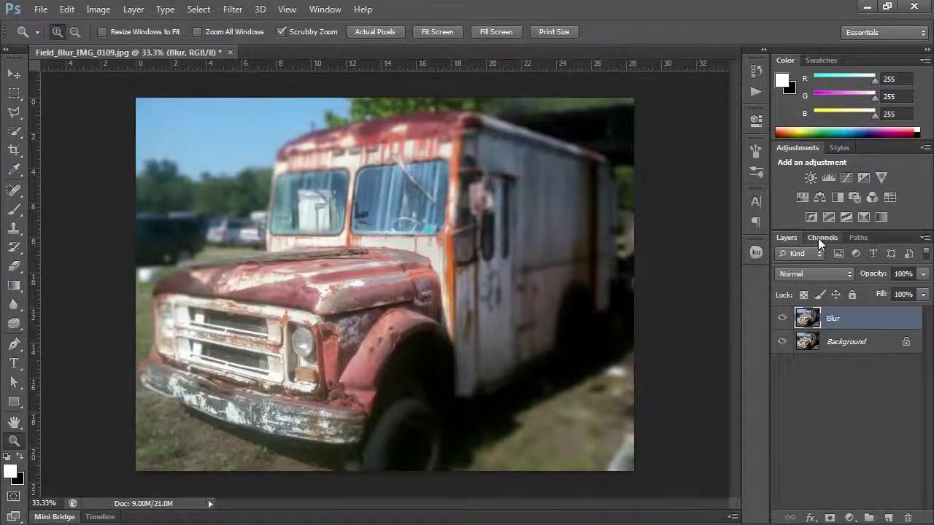
# Inspect the saved Blur Mask channel, then return to the RGB composite and the layers
pyautogui.click(818, 238)
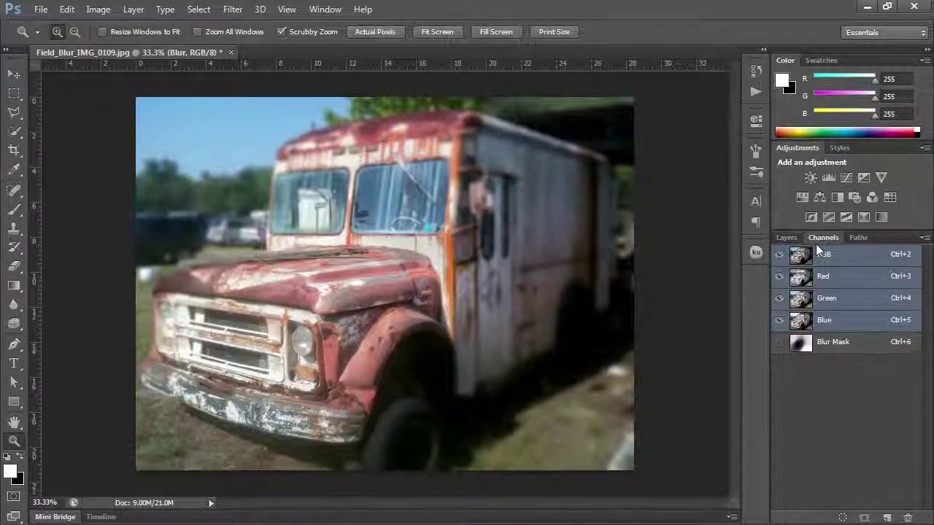
pyautogui.click(827, 346)
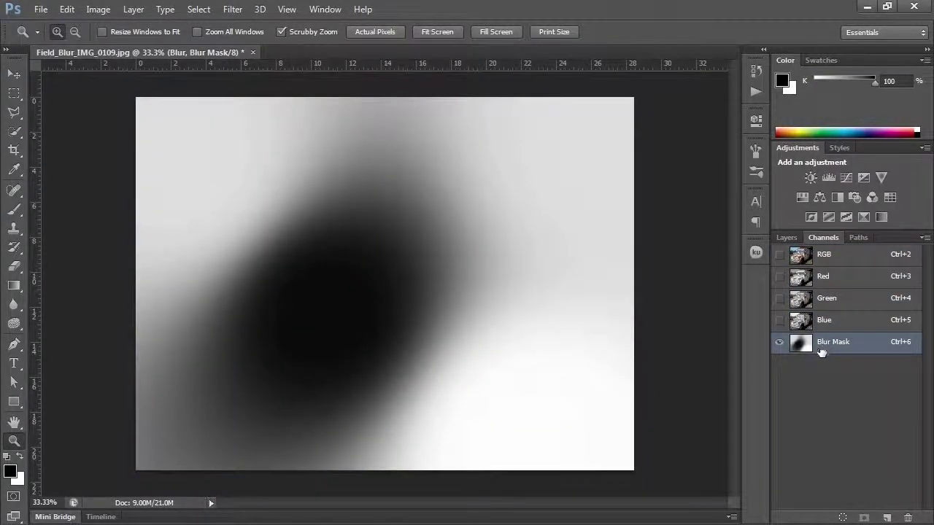
pyautogui.click(829, 254)
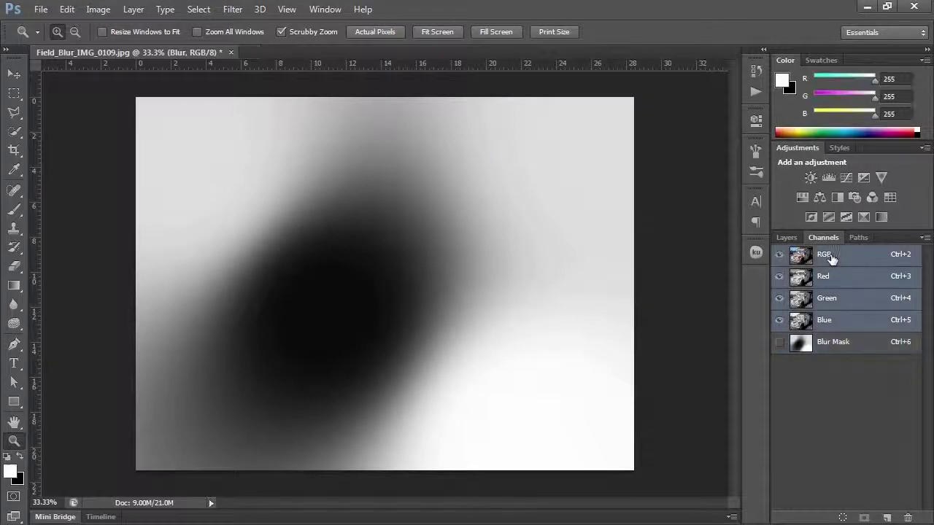
pyautogui.click(785, 238)
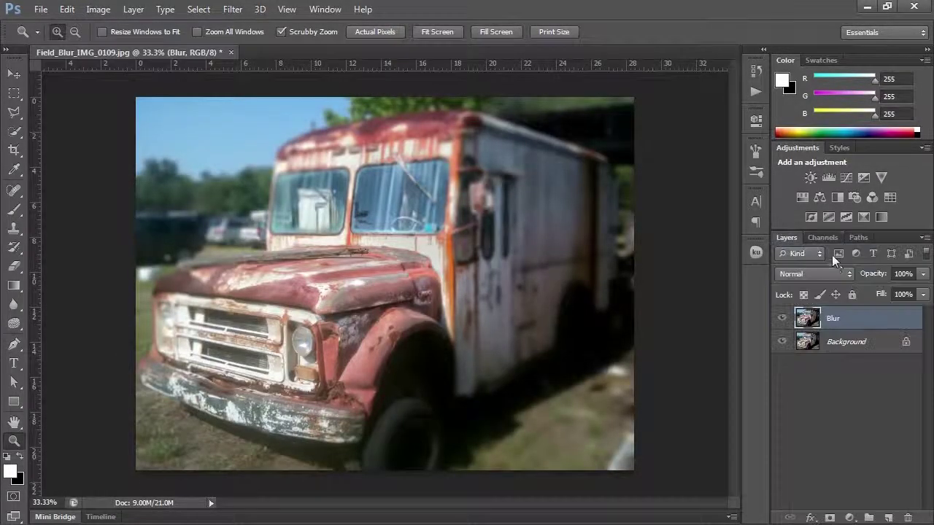
# Duplicate Background again as 'Old Blur' and hide the Blur layer
pyautogui.moveTo(829, 347); pyautogui.dragTo(888, 518)
pyautogui.doubleClick(858, 342)
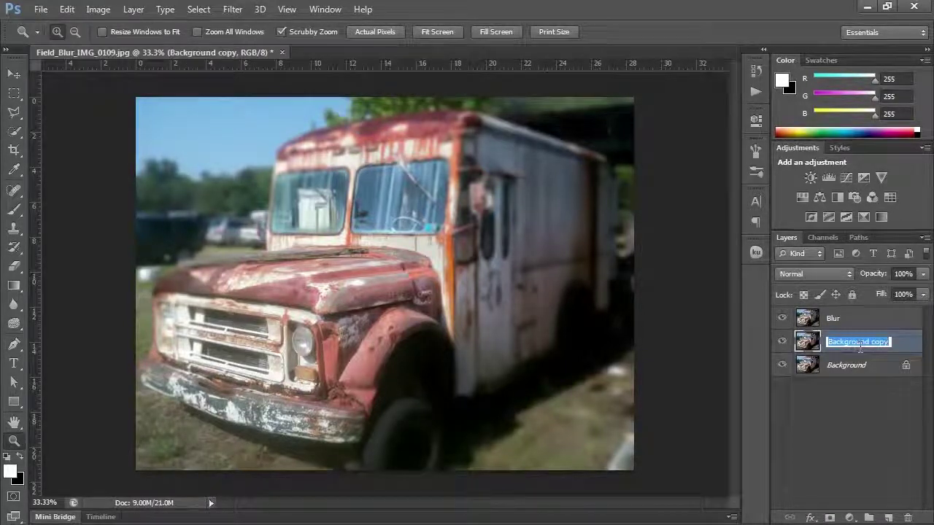
pyautogui.write('Old Blur')
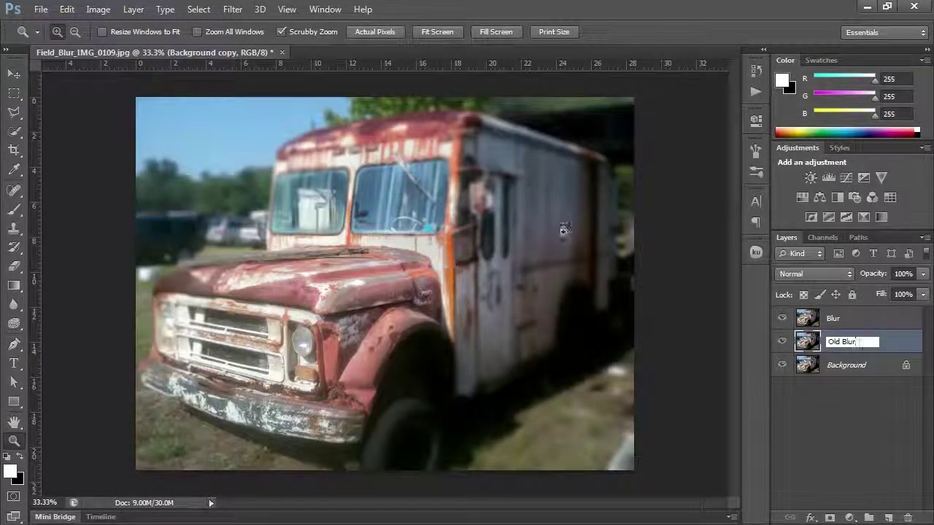
pyautogui.click(782, 318)
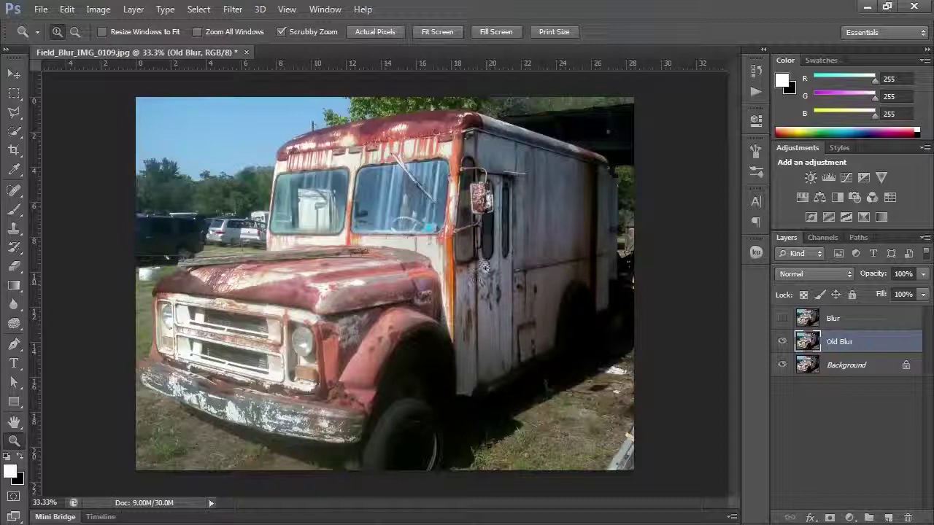
# Add an Alpha 1 channel filled with a reversed radial gradient, dark at left-centre, white at edges
pyautogui.click(820, 237)
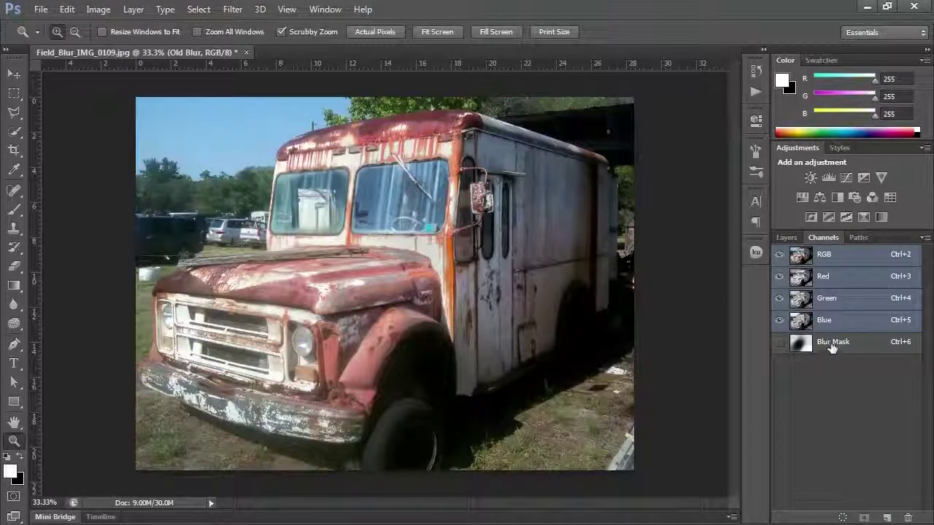
pyautogui.click(887, 518)
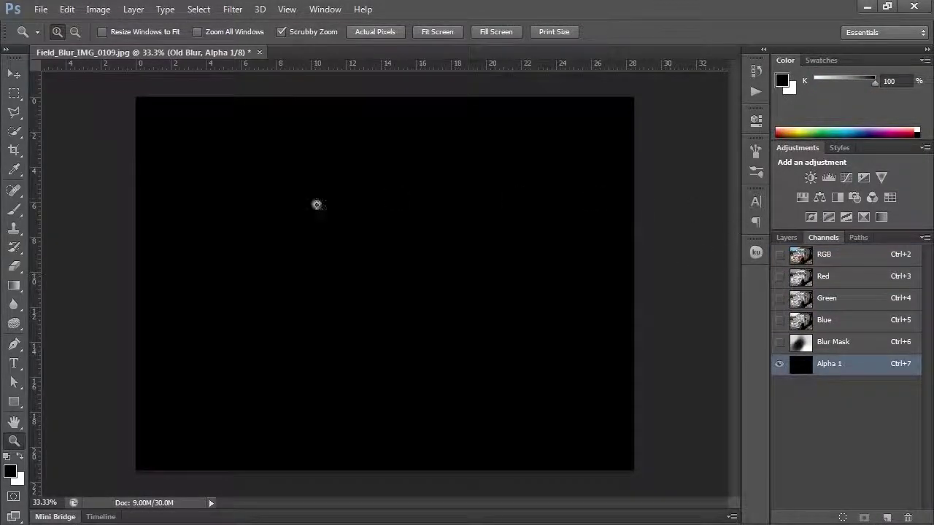
pyautogui.click(14, 286)
pyautogui.click(151, 32)
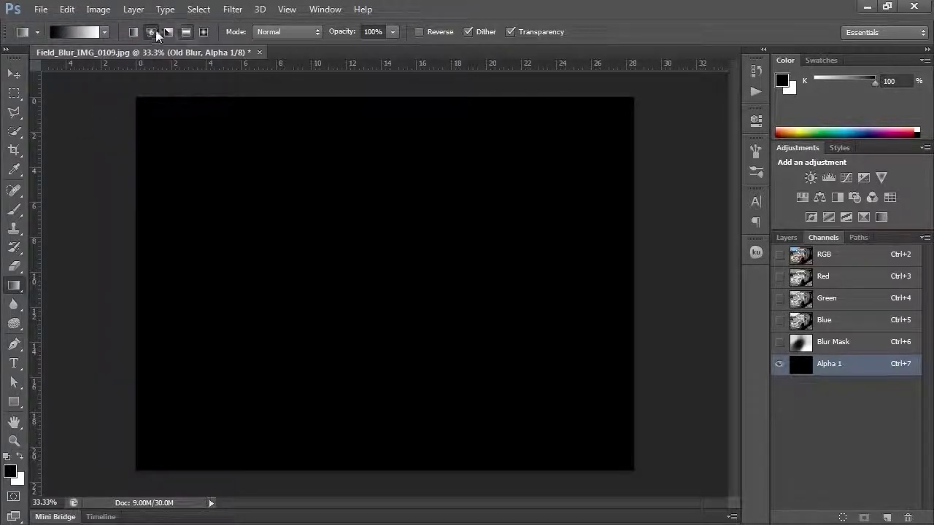
pyautogui.click(418, 31)
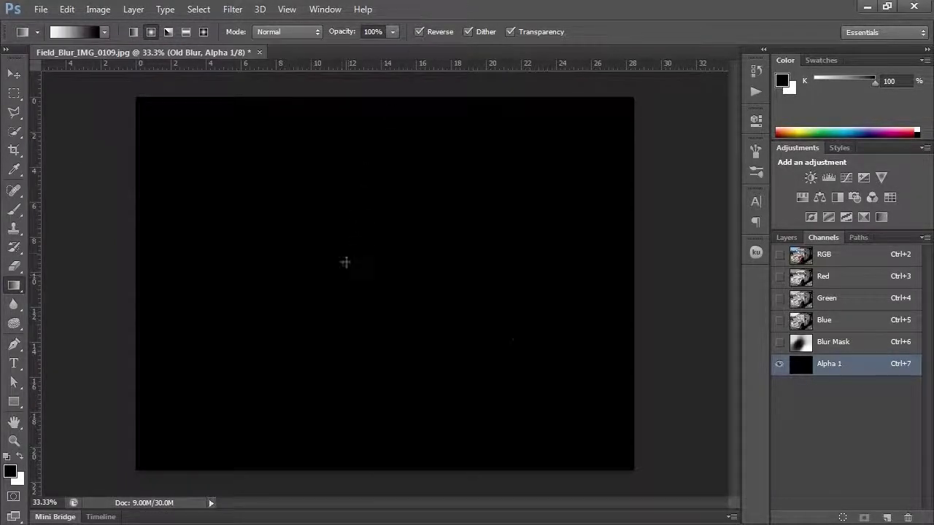
pyautogui.moveTo(345, 263); pyautogui.dragTo(556, 355)
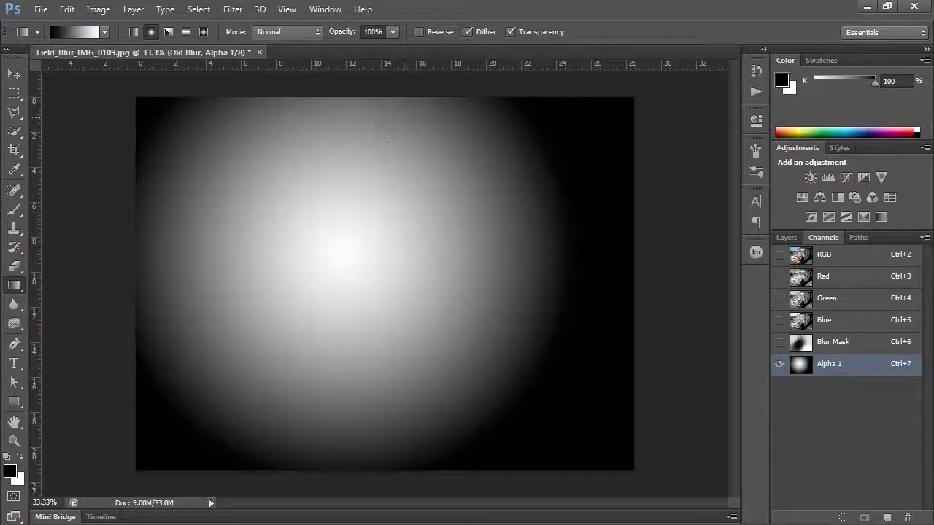
pyautogui.moveTo(373, 296); pyautogui.dragTo(555, 391)
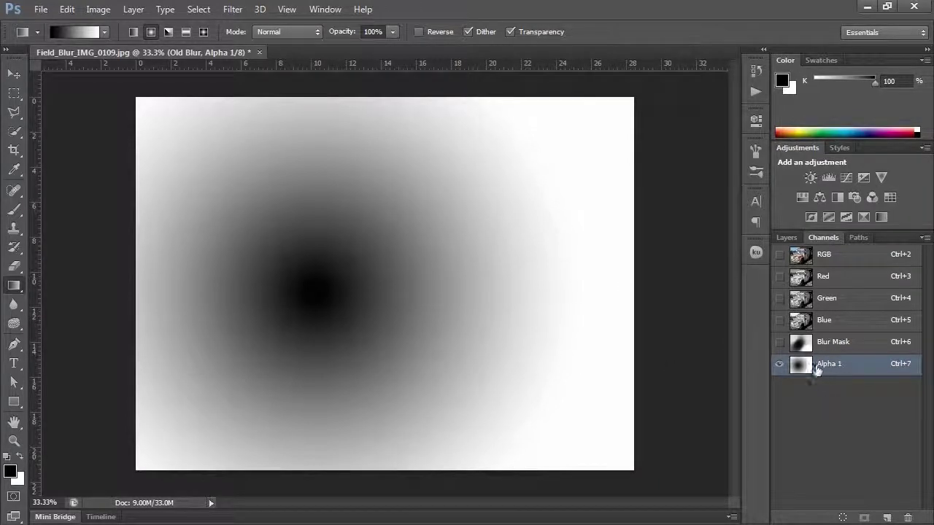
pyautogui.click(14, 210)
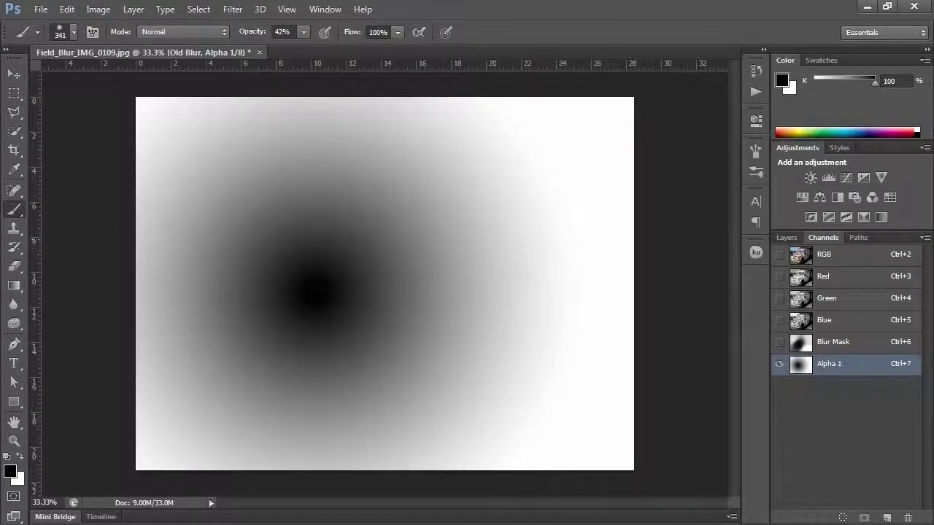
# Paint soft black at 42% opacity on Alpha 1 to extend the dark area up and right
pyautogui.moveTo(312, 254)
pyautogui.mouseDown()
pyautogui.moveTo(430, 208)
pyautogui.moveTo(354, 218)
pyautogui.moveTo(314, 283)
pyautogui.moveTo(375, 288)
pyautogui.moveTo(419, 329)
pyautogui.moveTo(334, 326)
pyautogui.mouseUp()
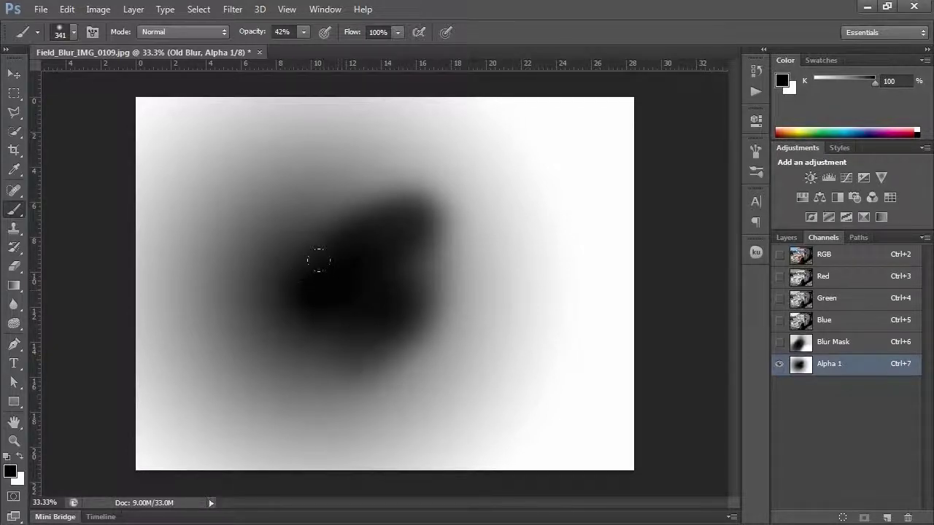
# Return to the RGB composite and the Layers panel
pyautogui.click(824, 255)
pyautogui.click(787, 237)
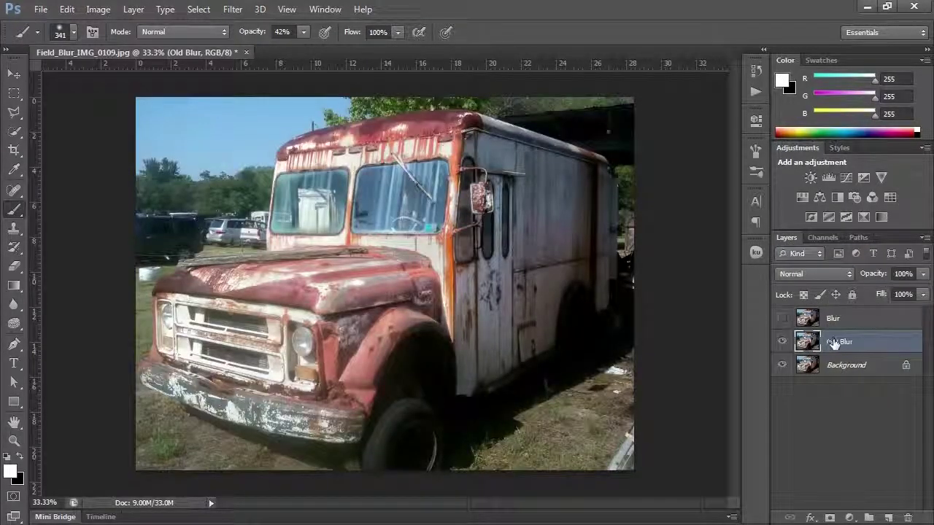
pyautogui.click(821, 238)
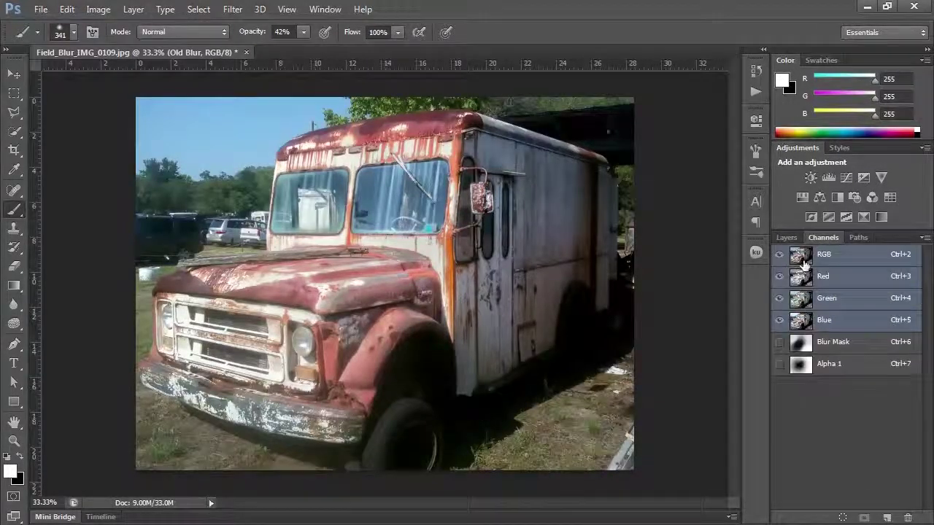
pyautogui.click(785, 239)
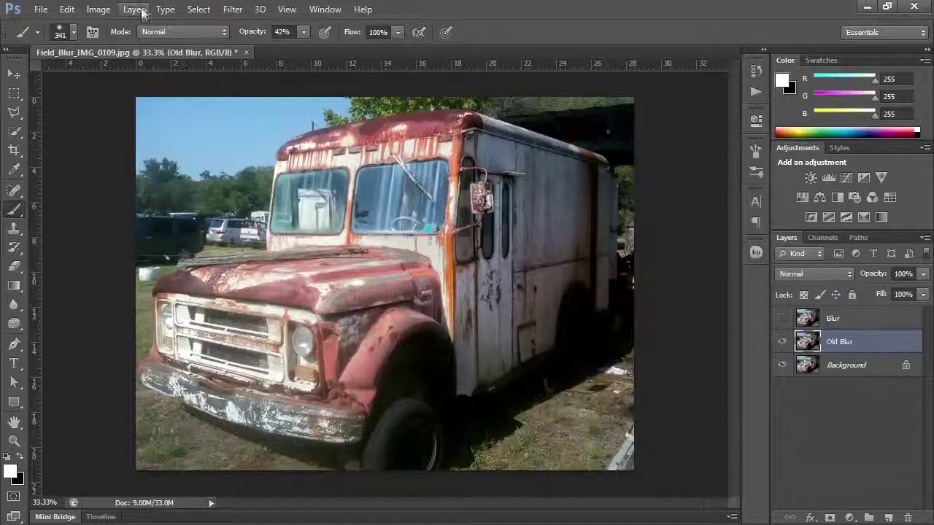
# Preview Lens Blur on Old Blur with Blur Mask as the depth map, then cancel it
pyautogui.click(233, 8)
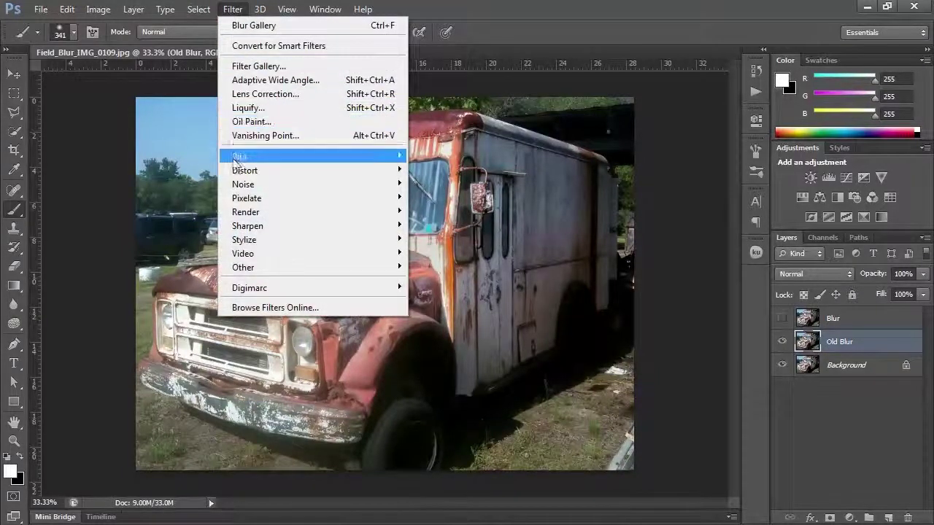
pyautogui.moveTo(241, 156)
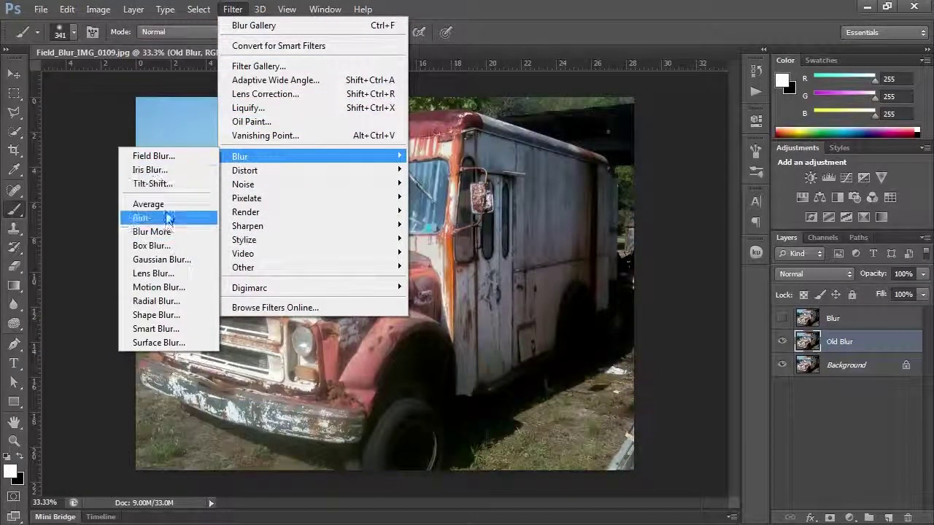
pyautogui.click(154, 273)
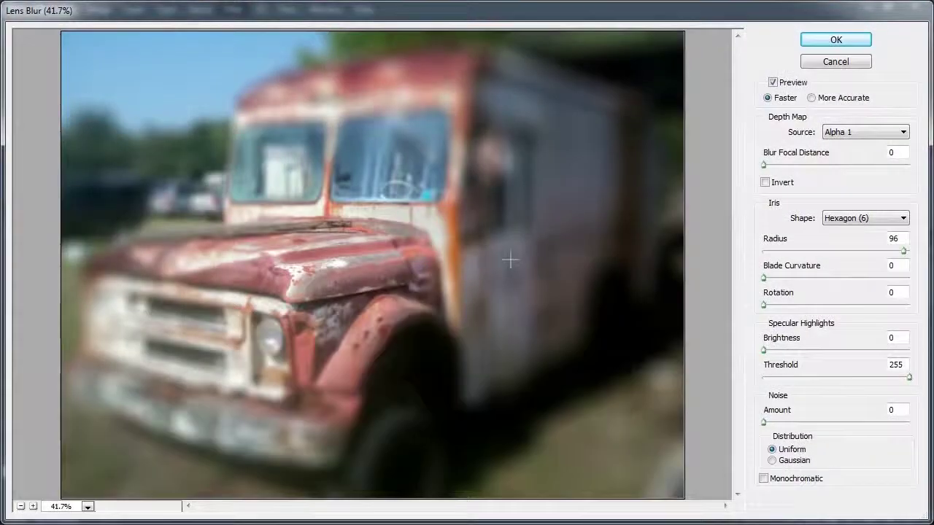
pyautogui.click(845, 139)
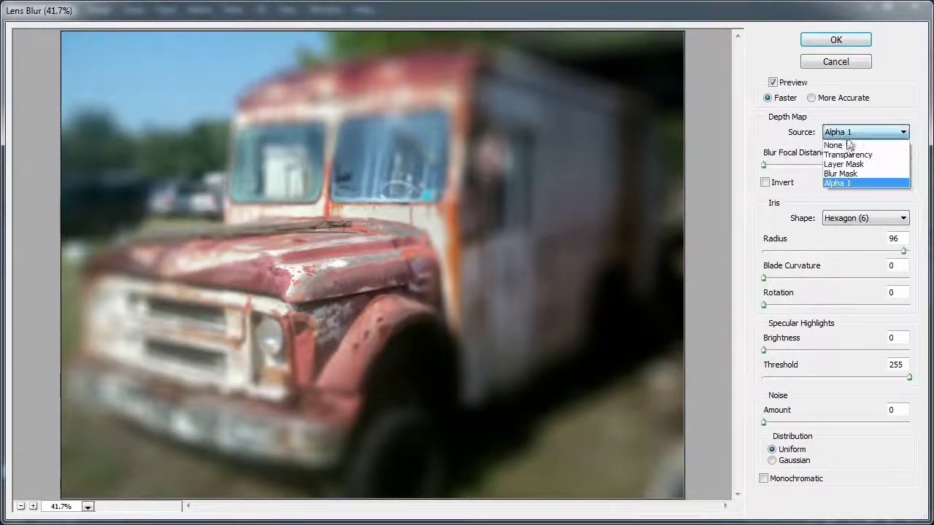
pyautogui.click(840, 174)
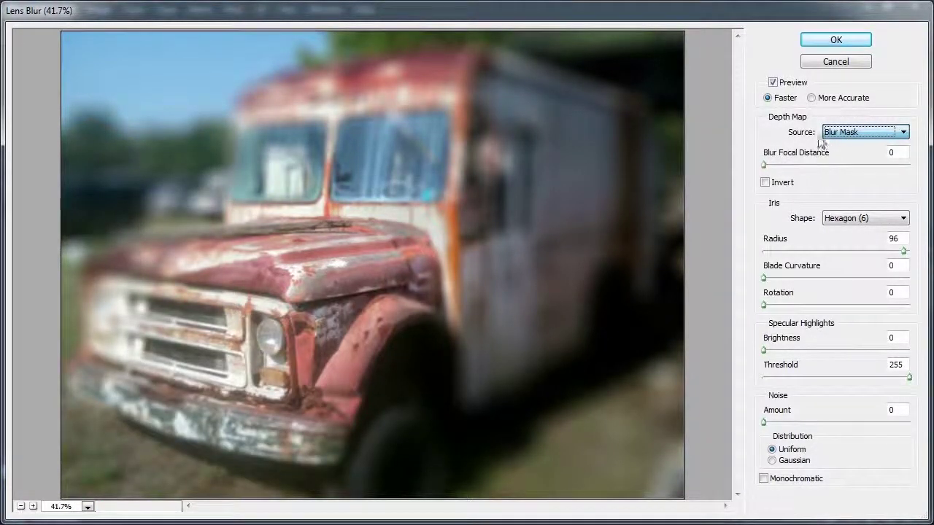
pyautogui.click(845, 63)
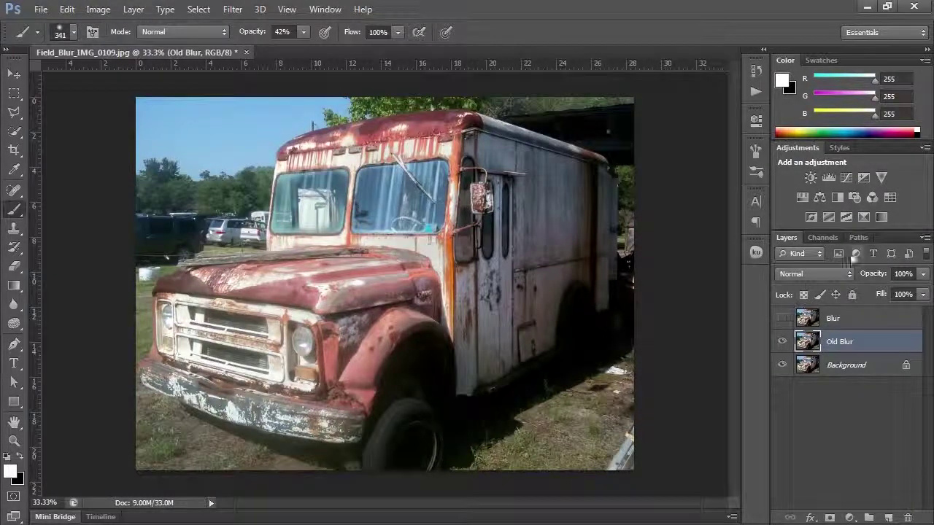
# Hide the Old Blur layer, then show the Blur layer and make it active
pyautogui.click(824, 238)
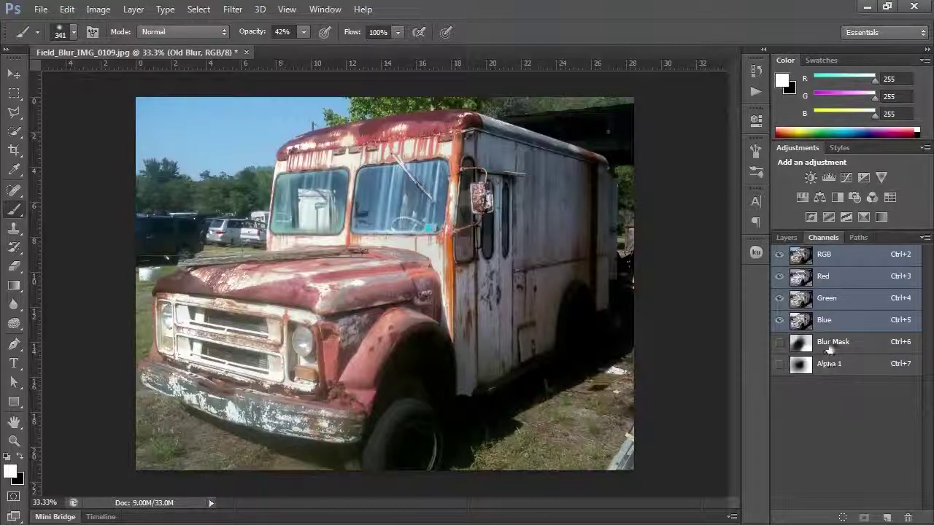
pyautogui.click(788, 239)
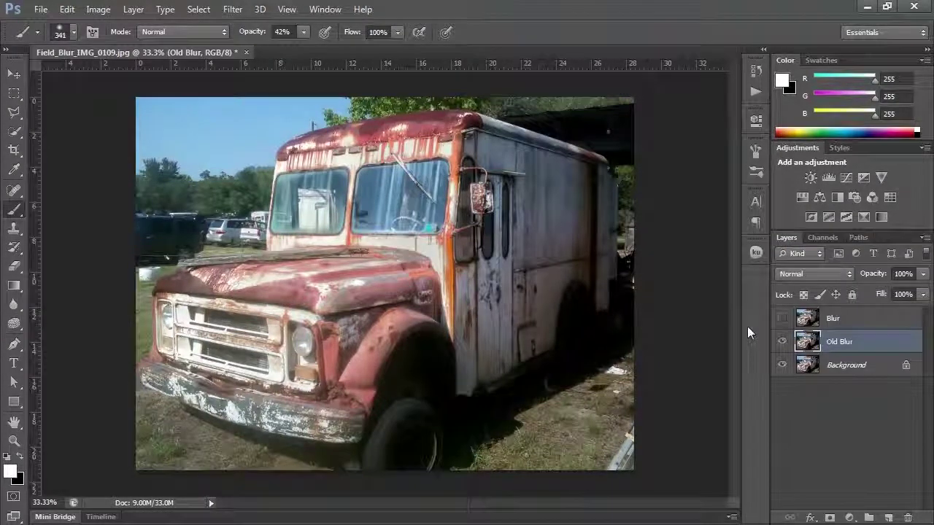
pyautogui.click(782, 342)
pyautogui.click(782, 318)
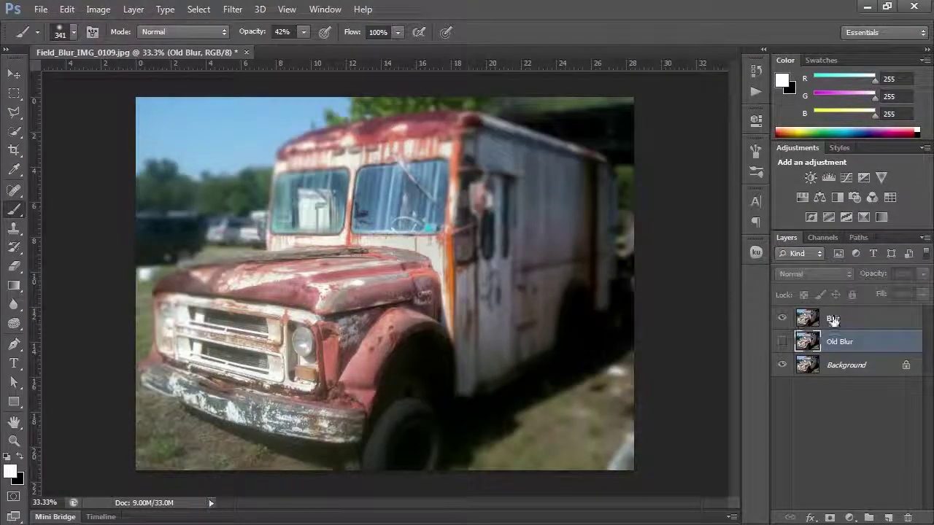
pyautogui.click(806, 319)
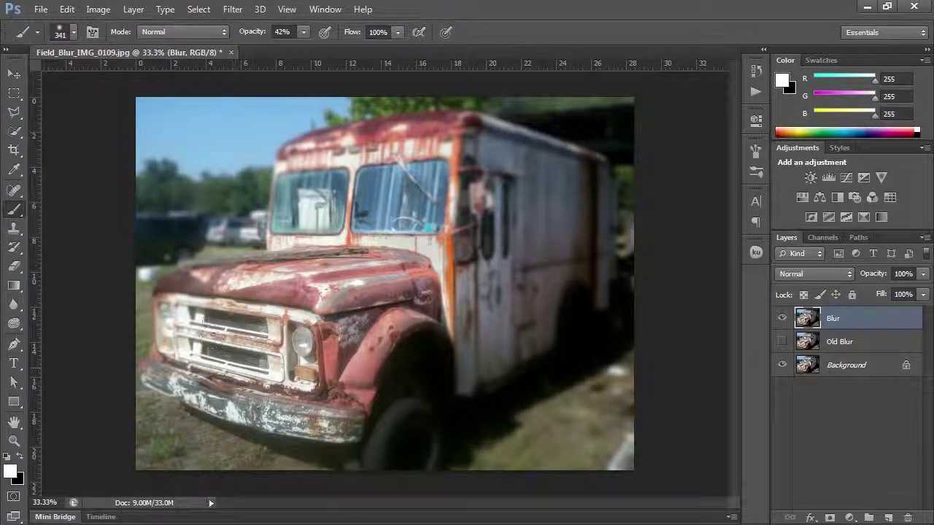
# Open Richardson_Garage_Tilt_Shift_008.RW2 from Bridge through Camera Raw into Photoshop
pyautogui.hotkey('alt', 'Tab')
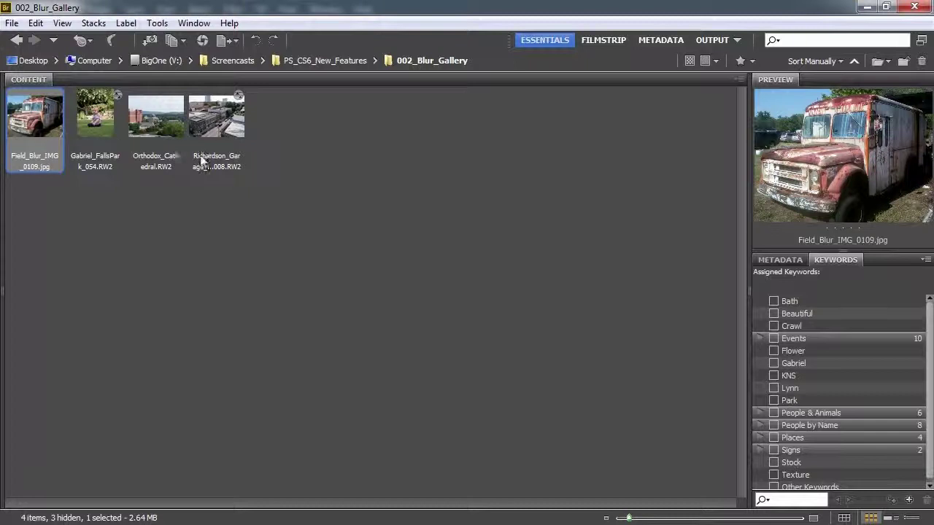
pyautogui.click(218, 125)
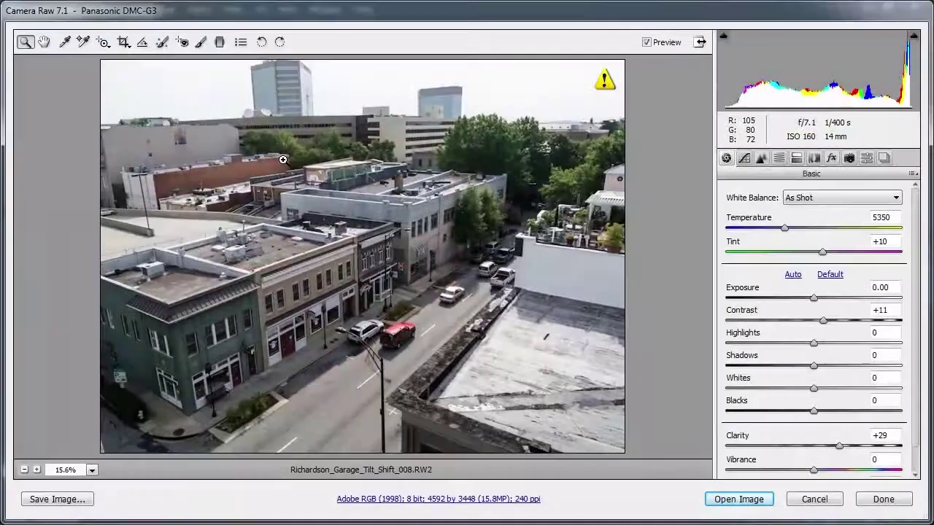
pyautogui.click(736, 503)
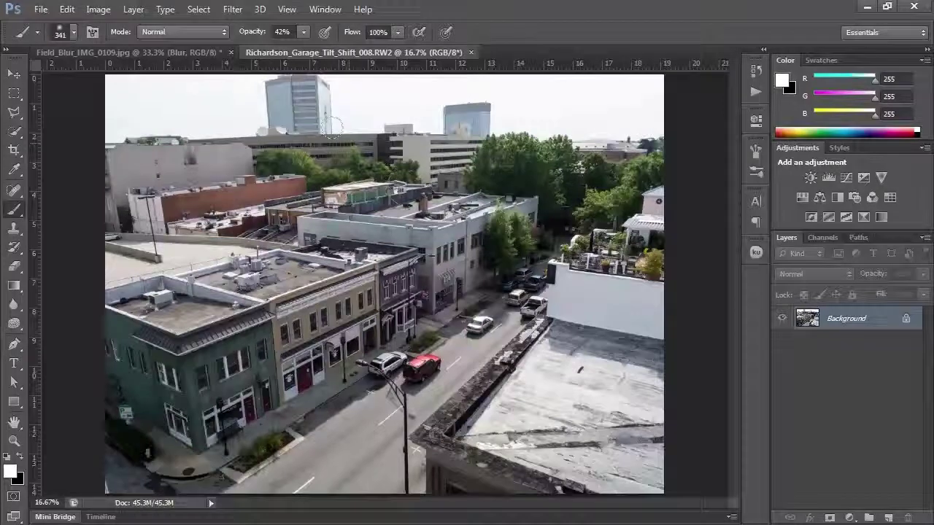
# Start a Tilt-Shift blur and angle its sharp band along the street through the red car
pyautogui.click(232, 9)
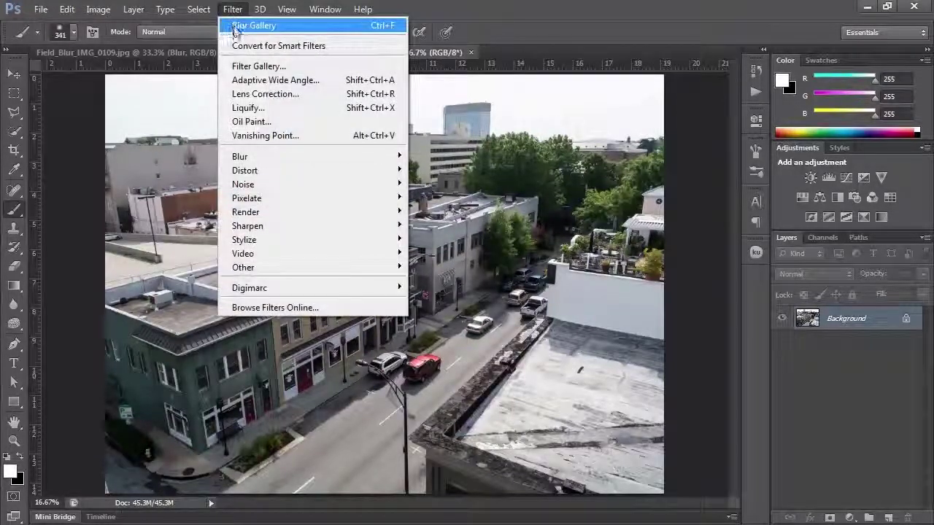
pyautogui.moveTo(241, 157)
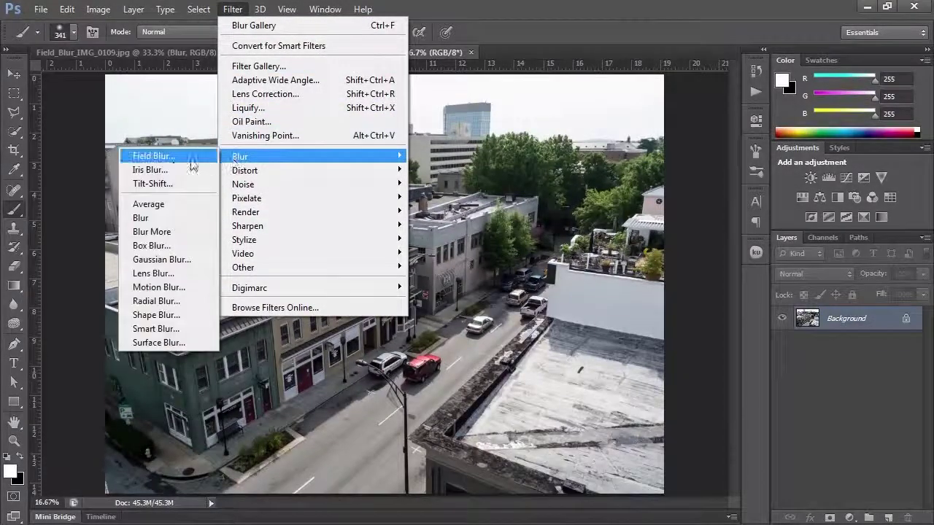
pyautogui.click(155, 184)
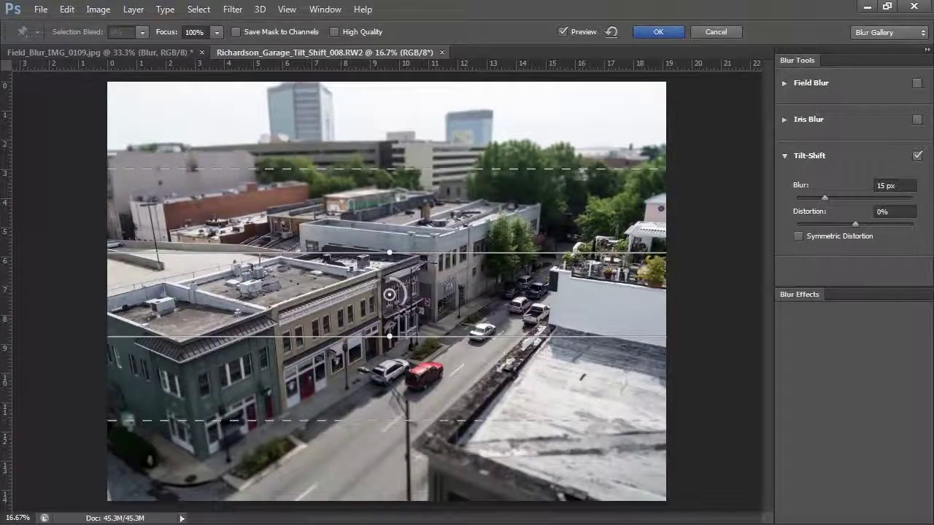
pyautogui.moveTo(390, 295); pyautogui.dragTo(425, 365)
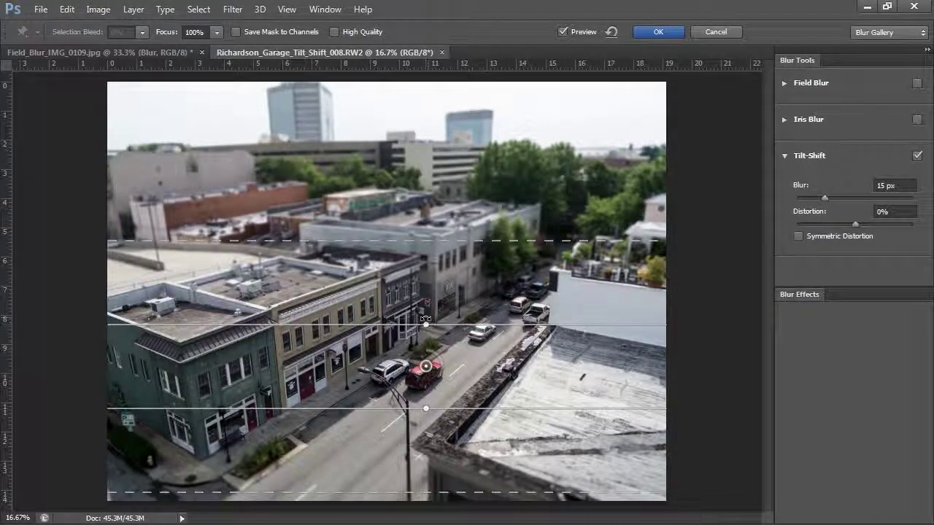
pyautogui.moveTo(425, 318); pyautogui.dragTo(395, 327)
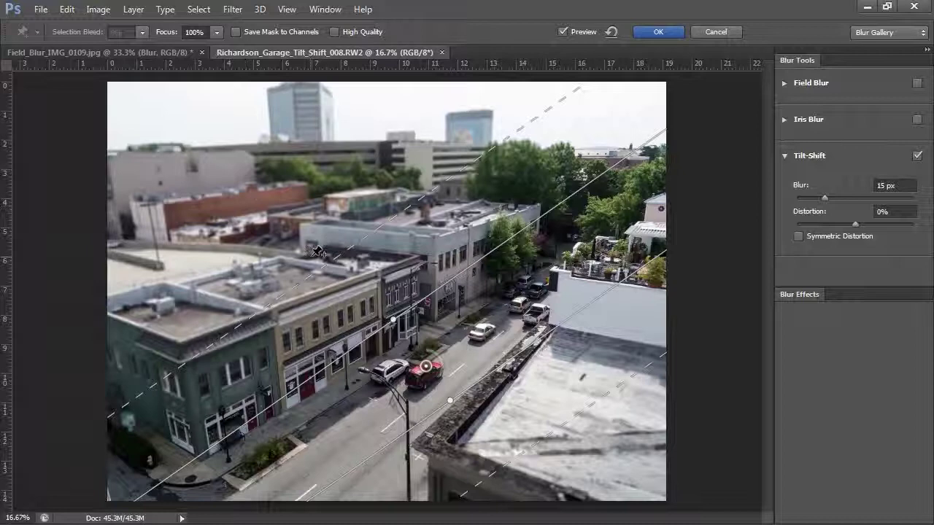
# Adjust the fade lines, set blur to 18 px, save the mask to channels, and apply
pyautogui.moveTo(321, 262); pyautogui.dragTo(296, 206)
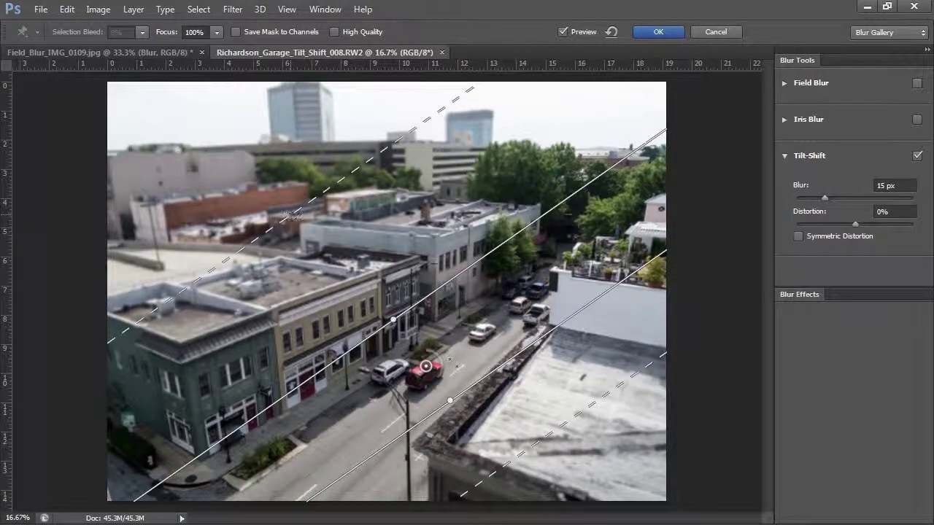
pyautogui.moveTo(545, 440); pyautogui.dragTo(387, 314)
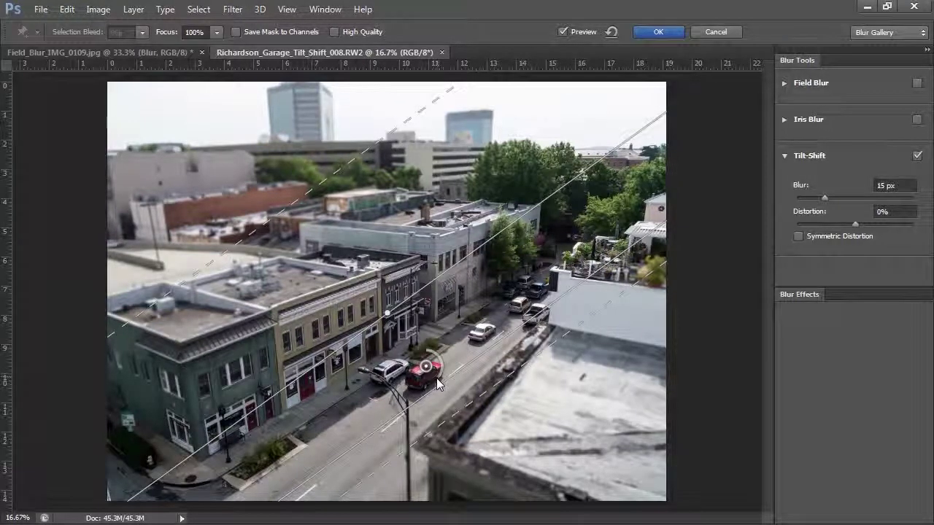
pyautogui.moveTo(438, 385); pyautogui.dragTo(441, 378)
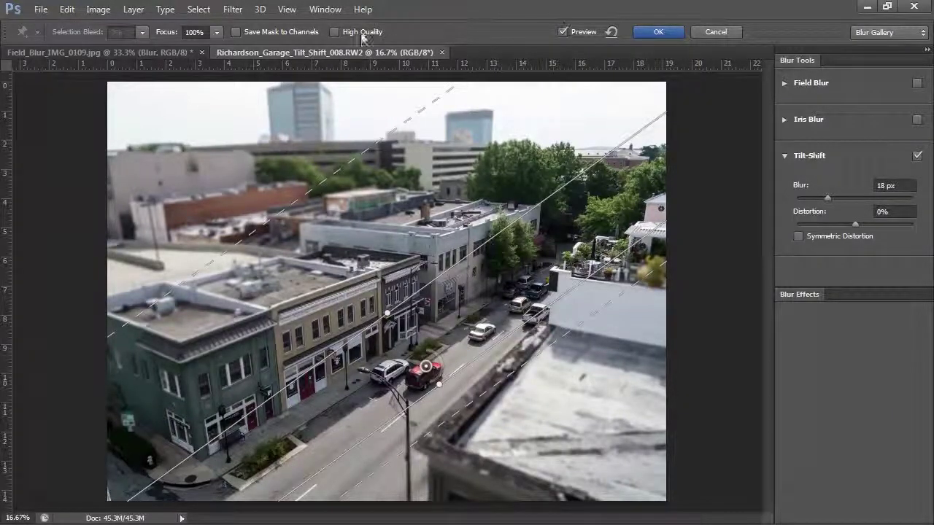
pyautogui.click(235, 32)
pyautogui.click(653, 33)
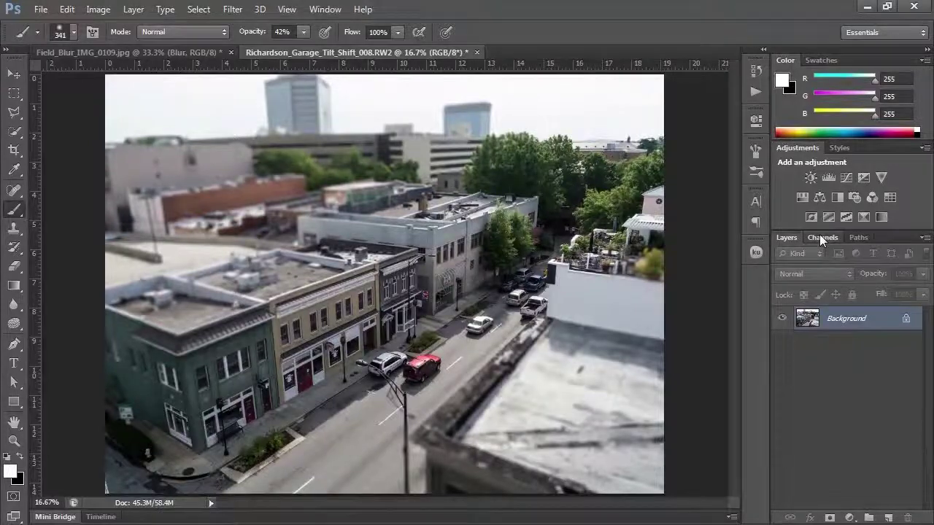
pyautogui.click(821, 237)
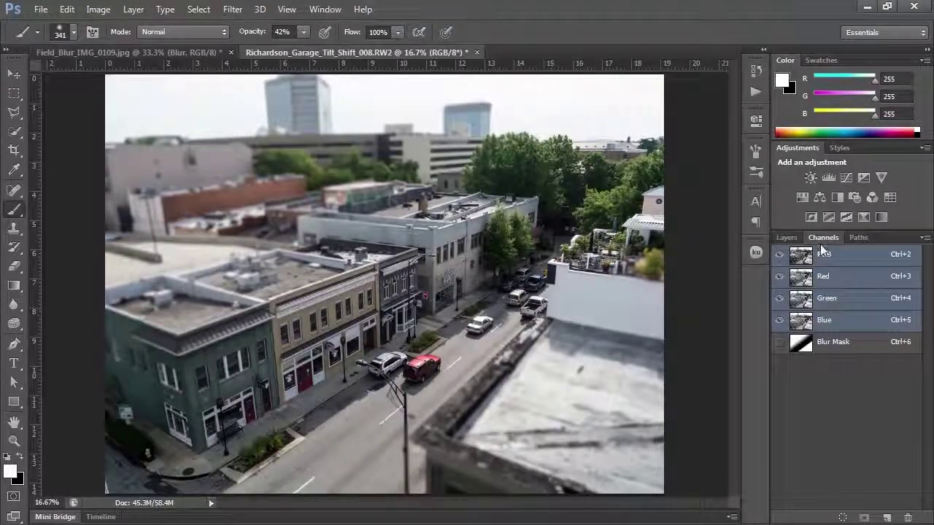
pyautogui.click(825, 347)
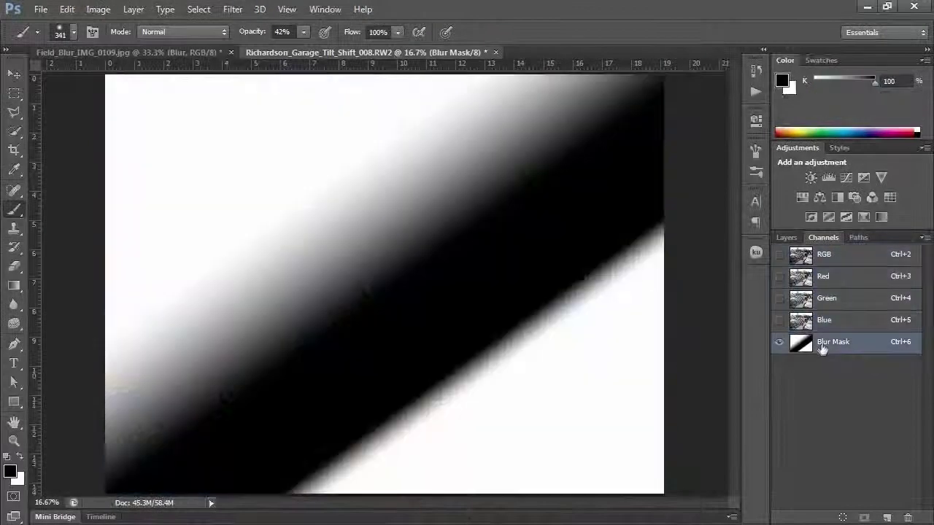
pyautogui.click(828, 256)
pyautogui.click(787, 237)
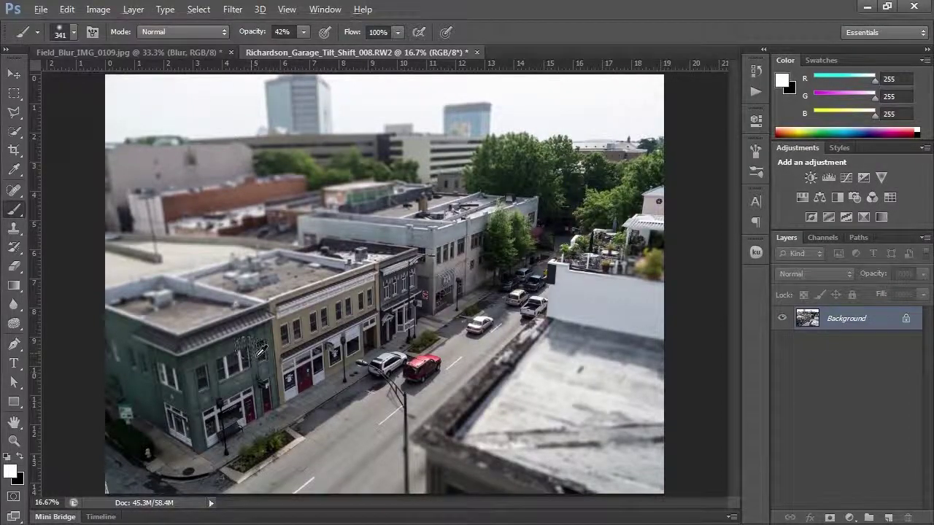
pyautogui.hotkey('ctrl', 'alt', 'o')
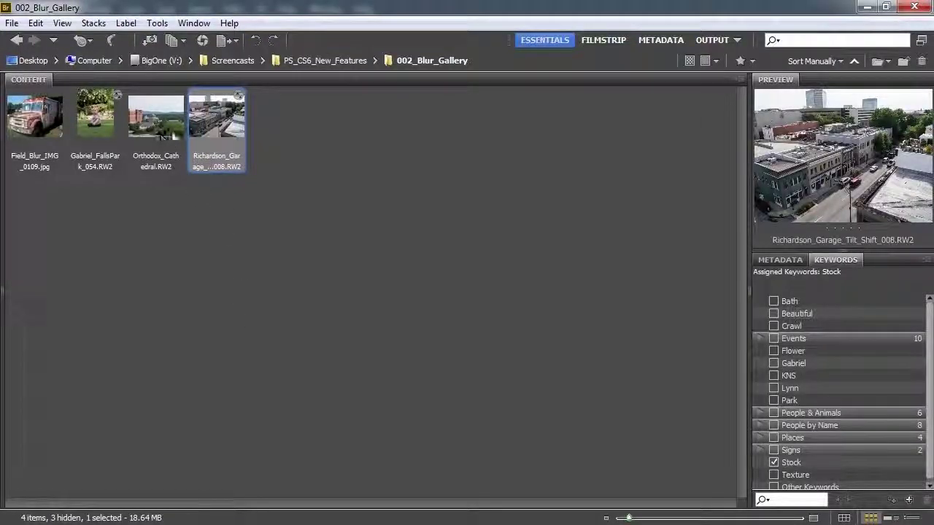
# Open Orthodox_Cathedral.RW2 from Bridge through Camera Raw as a third document
pyautogui.click(159, 129)
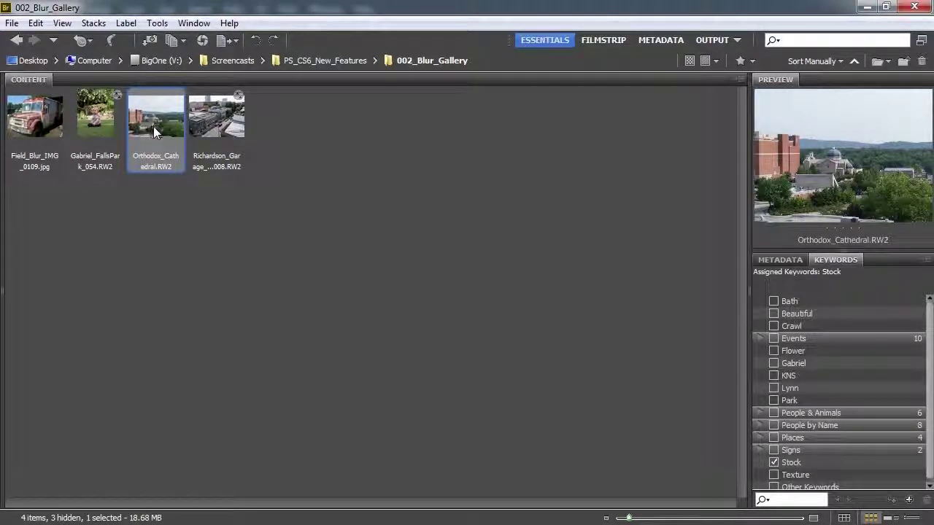
pyautogui.hotkey('ctrl', 'alt', 'o')
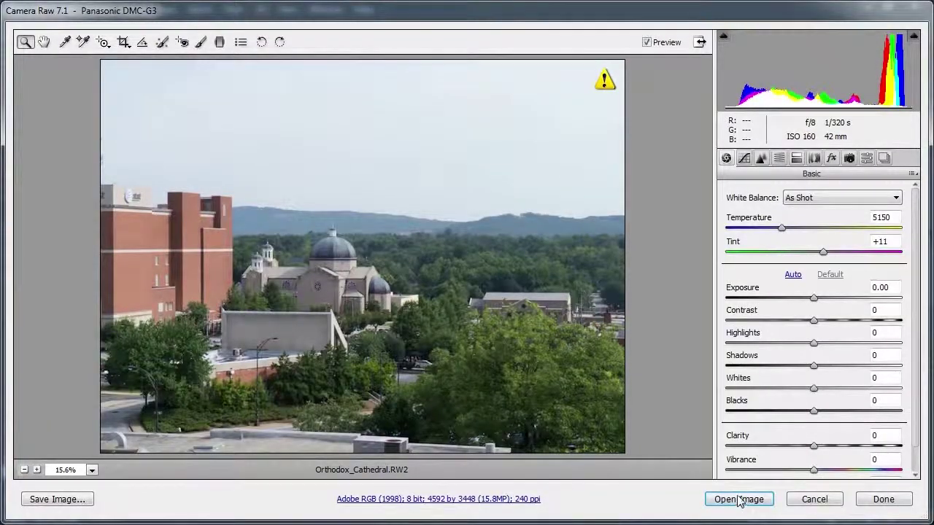
pyautogui.click(740, 500)
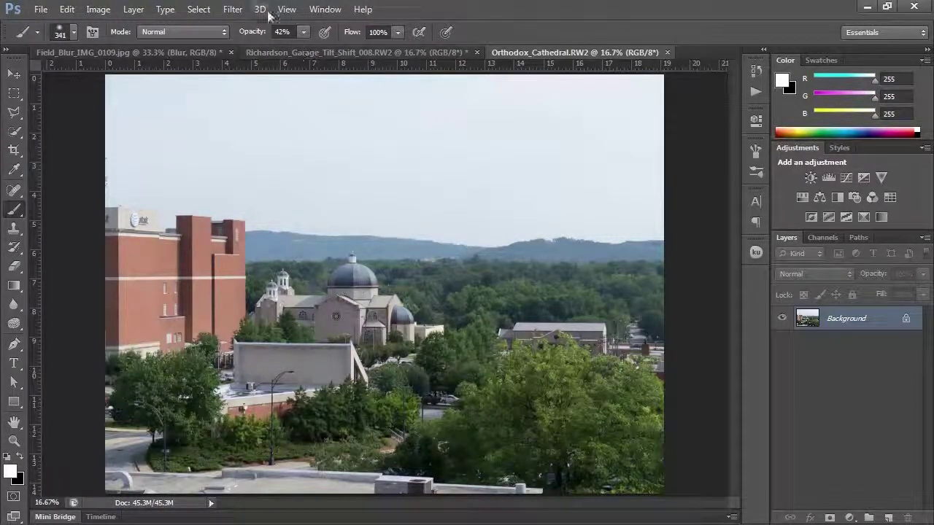
# Start an Iris Blur on the cathedral photo centred on the dome
pyautogui.click(233, 9)
pyautogui.moveTo(241, 156)
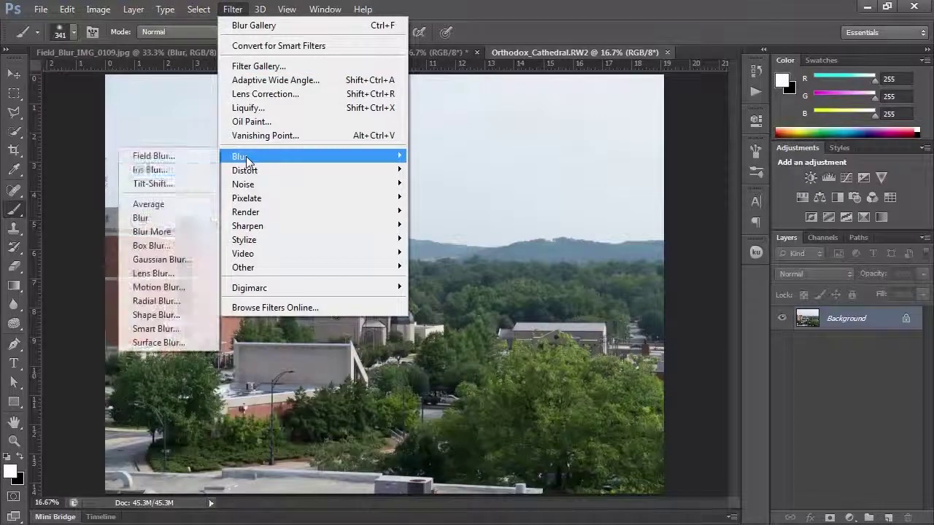
pyautogui.click(183, 170)
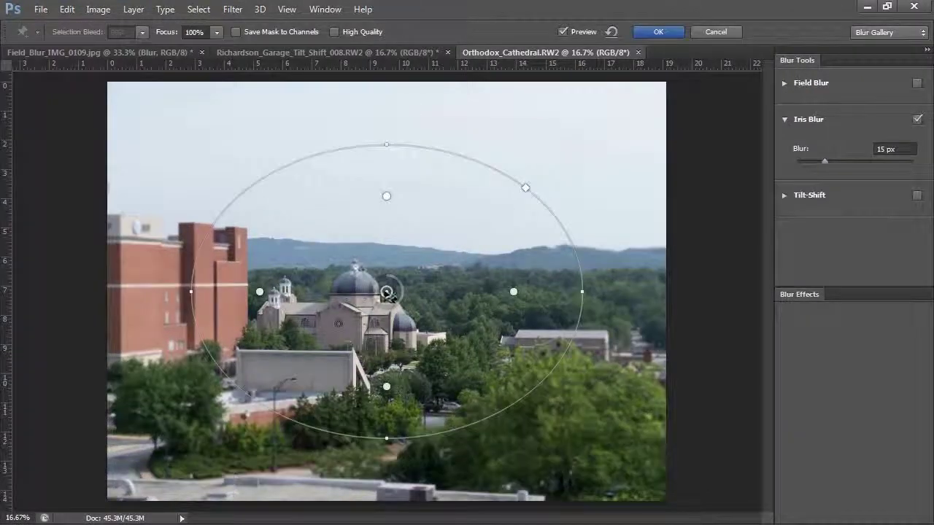
pyautogui.moveTo(386, 290); pyautogui.dragTo(356, 278)
# Reshape the iris ellipse wider and taller, and raise the blur to 60 px
pyautogui.moveTo(482, 278); pyautogui.dragTo(457, 278)
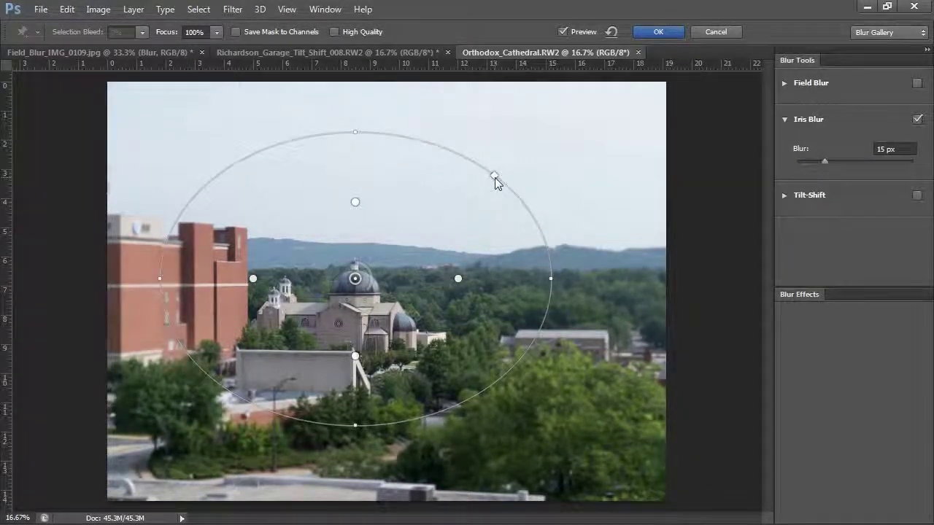
pyautogui.moveTo(497, 175)
pyautogui.mouseDown()
pyautogui.moveTo(509, 167)
pyautogui.moveTo(482, 181)
pyautogui.moveTo(503, 169)
pyautogui.mouseUp()
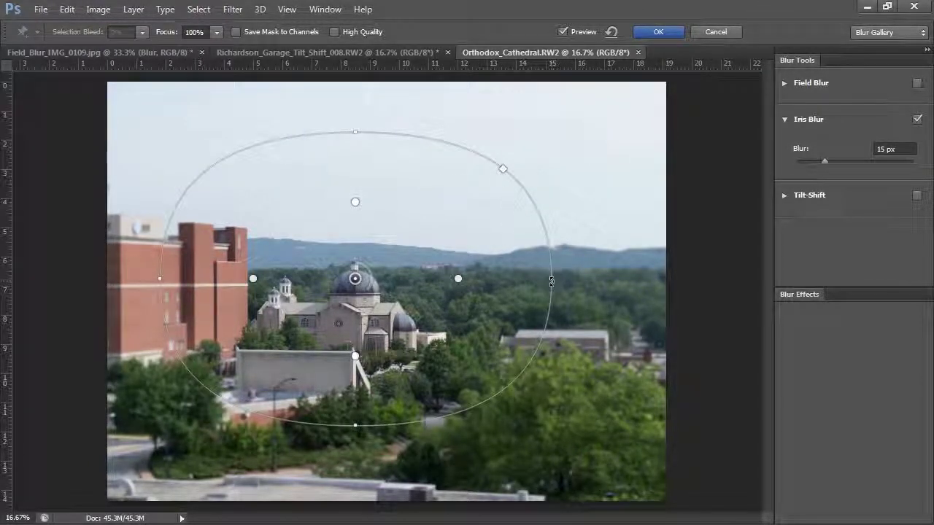
pyautogui.moveTo(551, 277); pyautogui.dragTo(559, 284)
pyautogui.moveTo(567, 286); pyautogui.dragTo(568, 281)
pyautogui.moveTo(358, 132); pyautogui.dragTo(347, 168)
pyautogui.moveTo(368, 291); pyautogui.dragTo(343, 287)
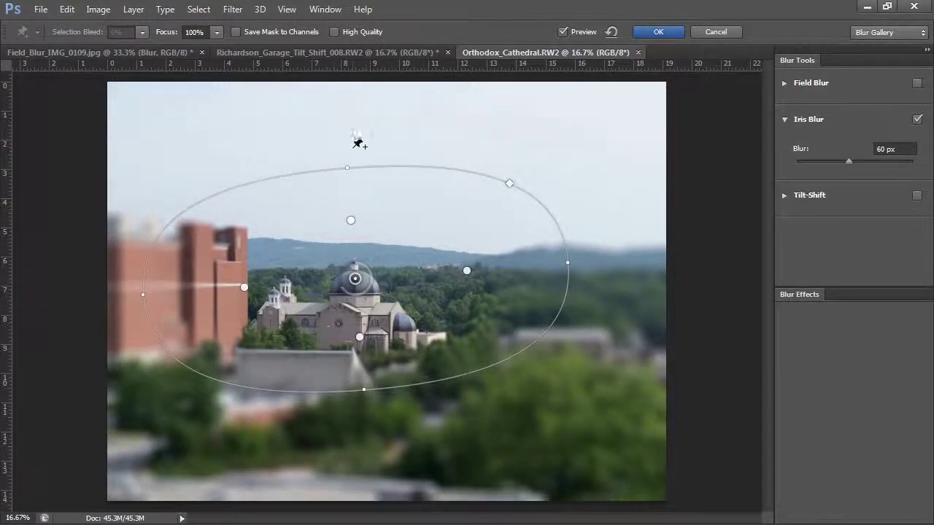
# Stretch the iris ellipse taller and apply the 60 px Iris Blur
pyautogui.moveTo(348, 167); pyautogui.dragTo(343, 147)
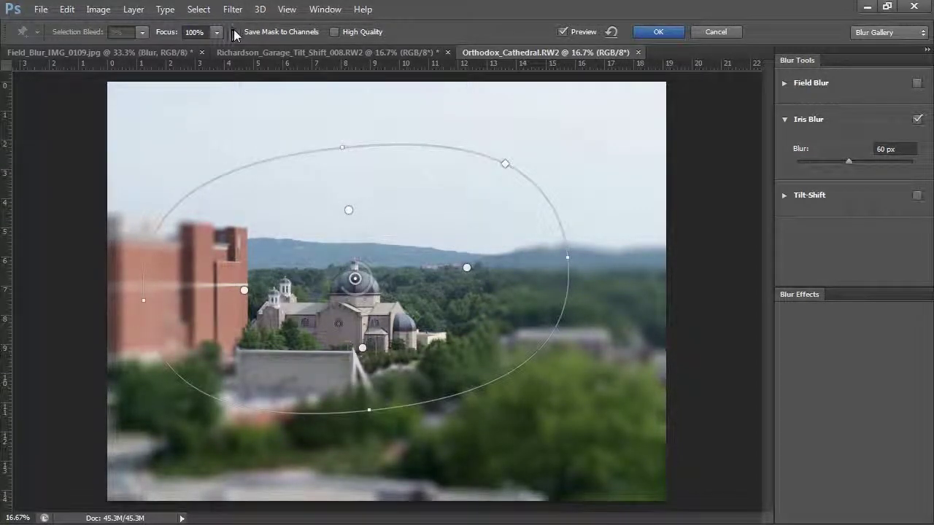
pyautogui.click(658, 31)
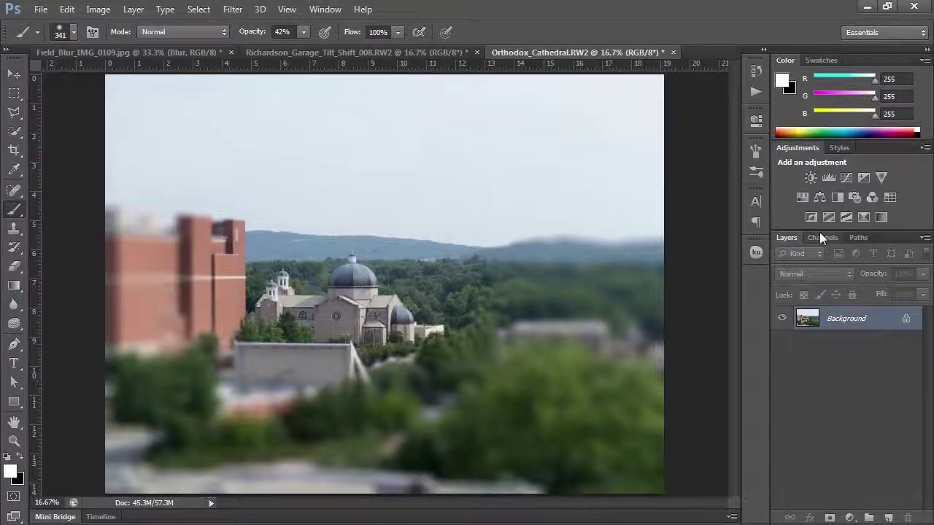
pyautogui.click(821, 237)
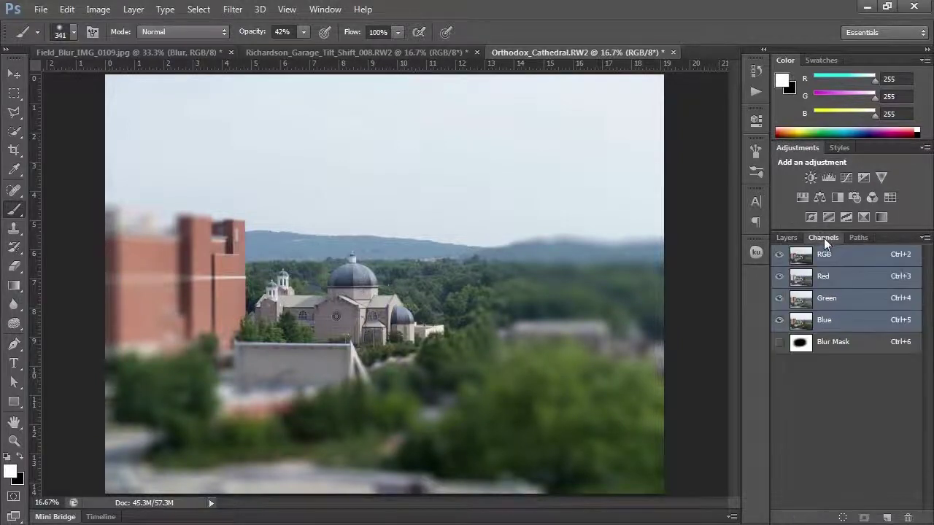
pyautogui.click(825, 349)
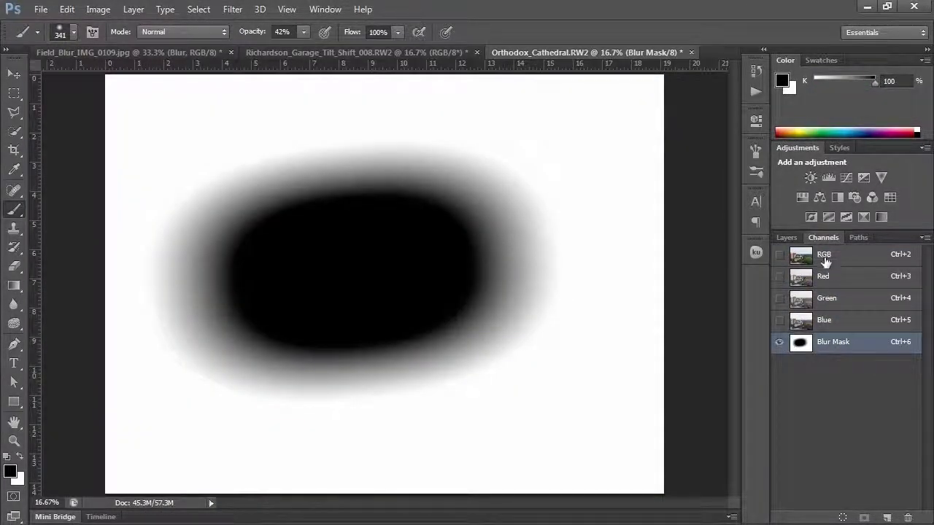
pyautogui.click(824, 257)
pyautogui.press('x')
pyautogui.click(784, 238)
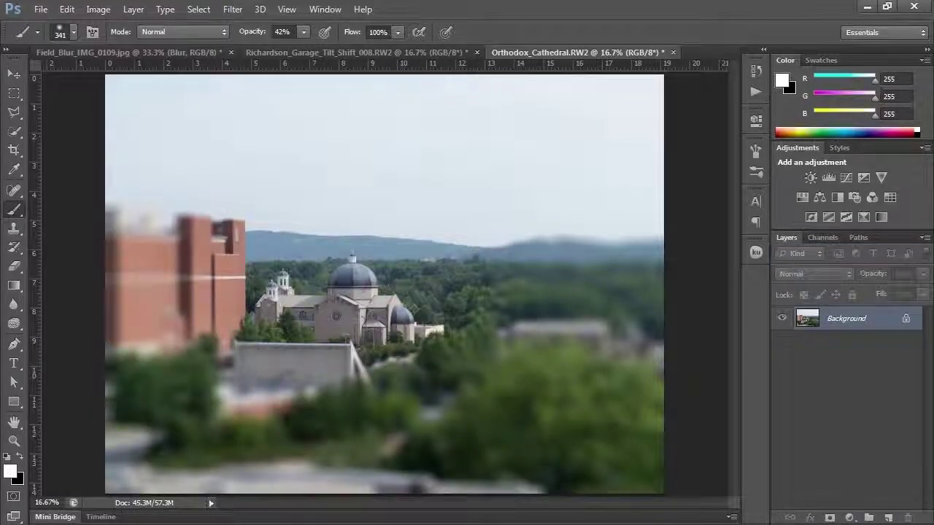